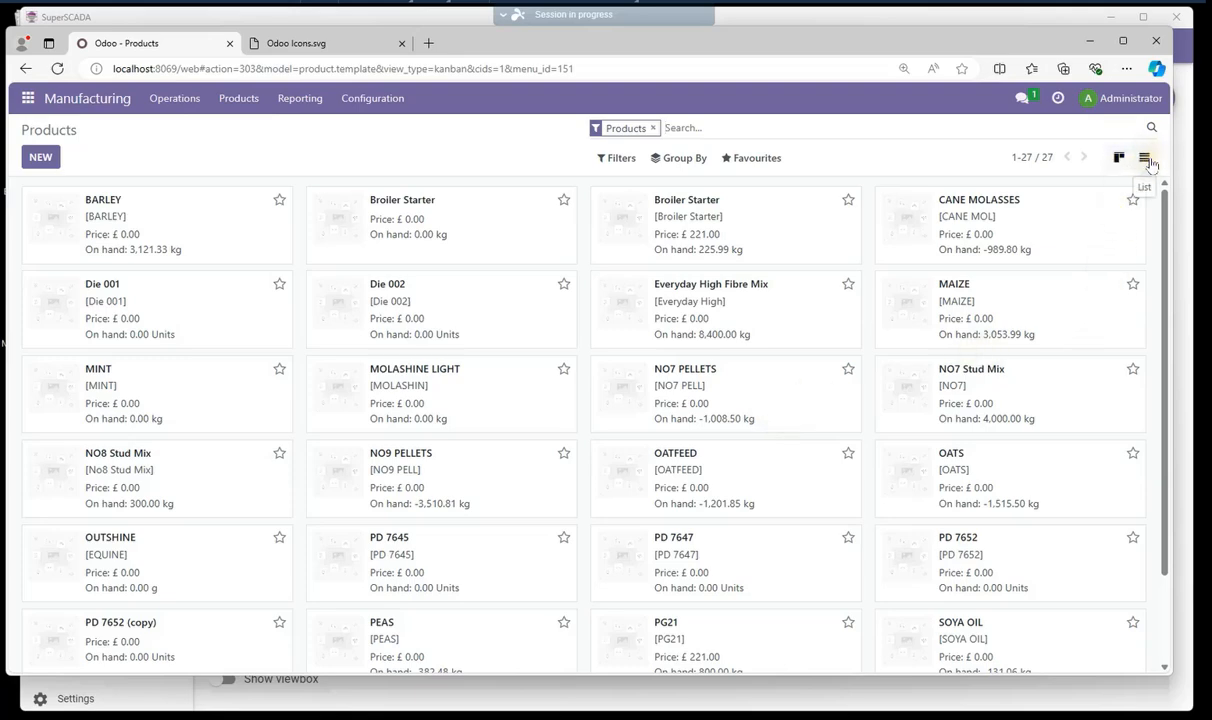
Show the products as a list and open the Broiler Starter product in the Trial FP category.
left_click(1145, 160)
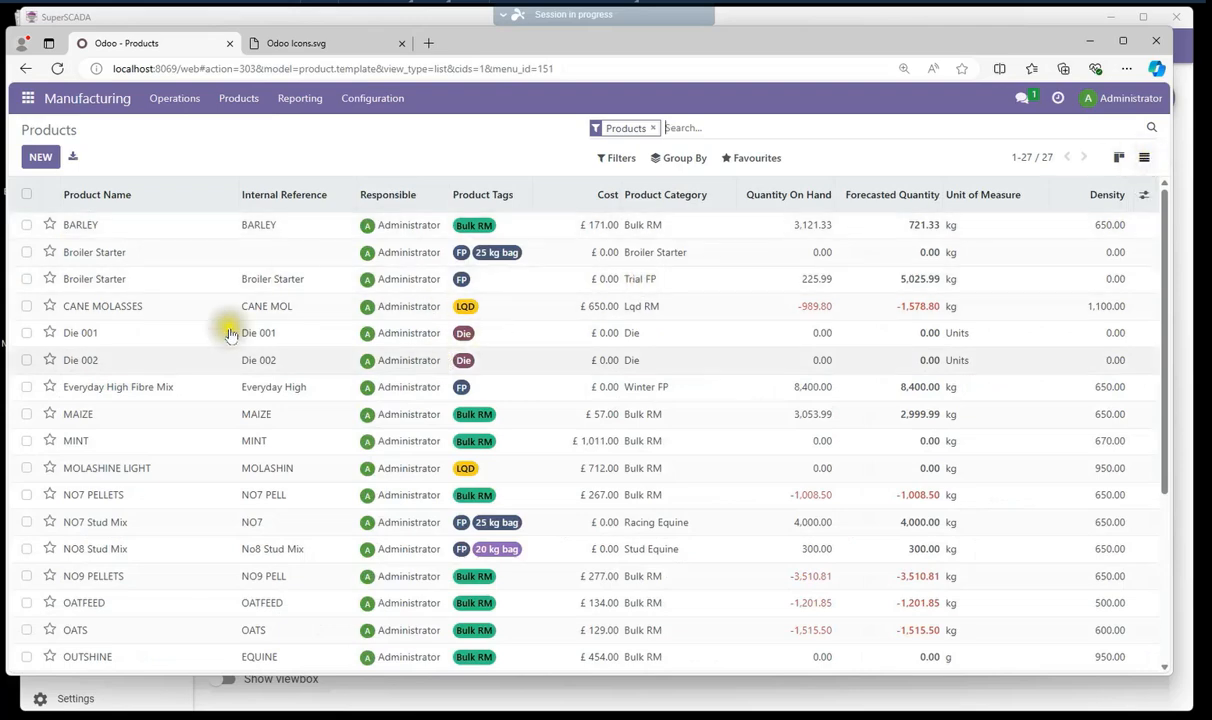
left_click(693, 450)
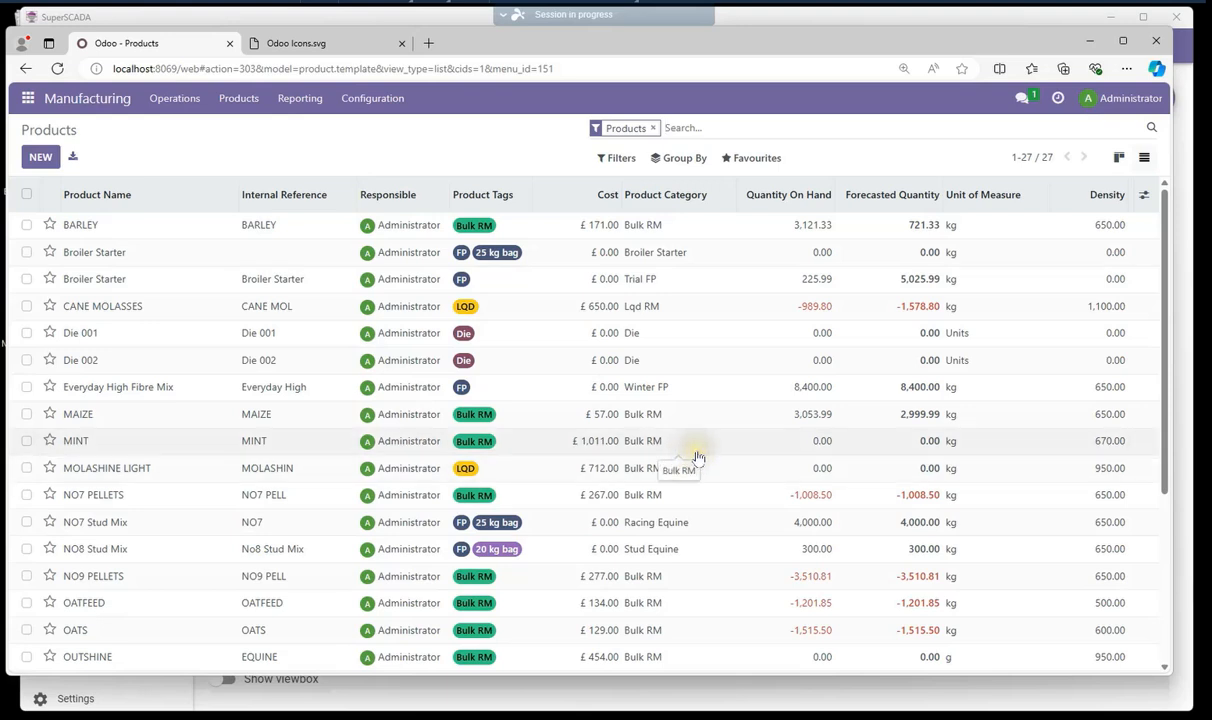
left_click(697, 456)
left_click(702, 447)
left_click(99, 258)
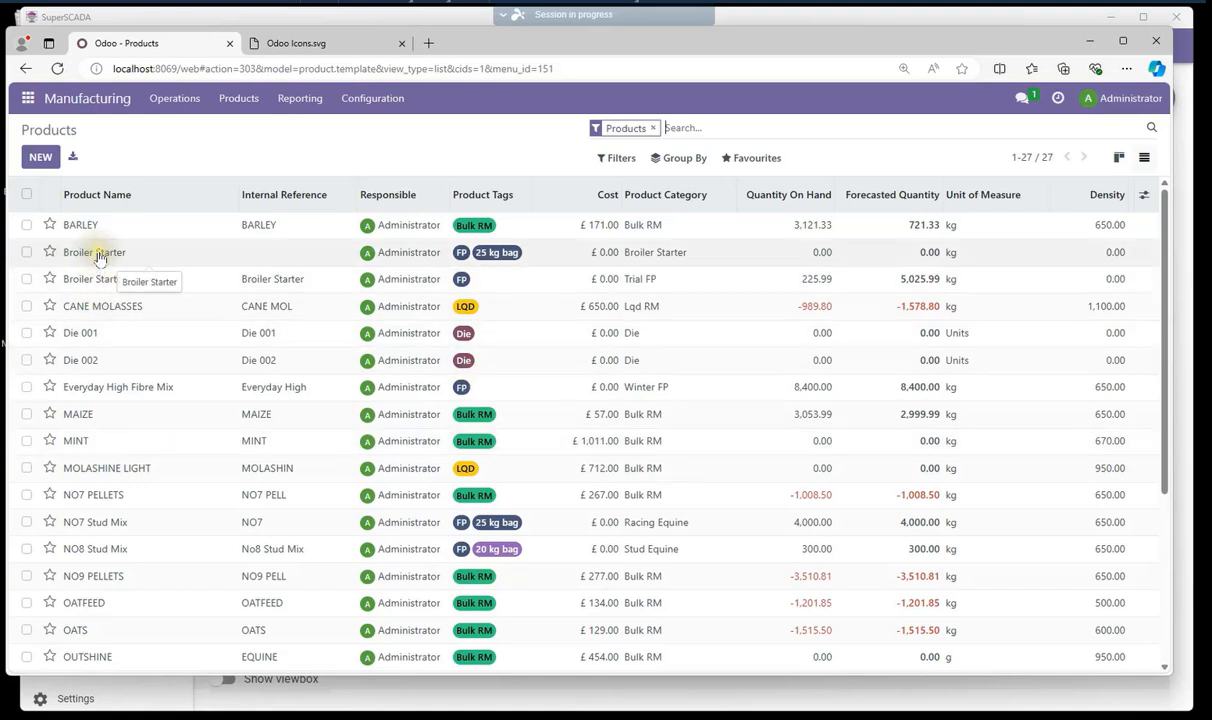
left_click(98, 281)
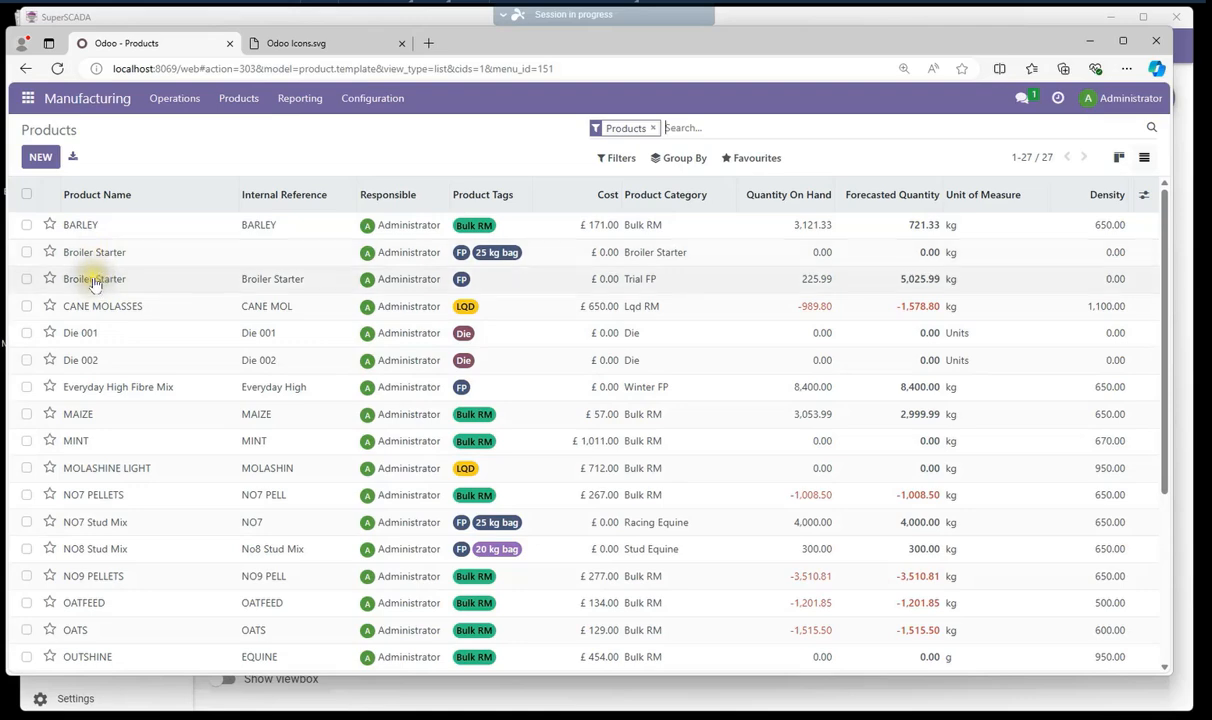
left_click(95, 281)
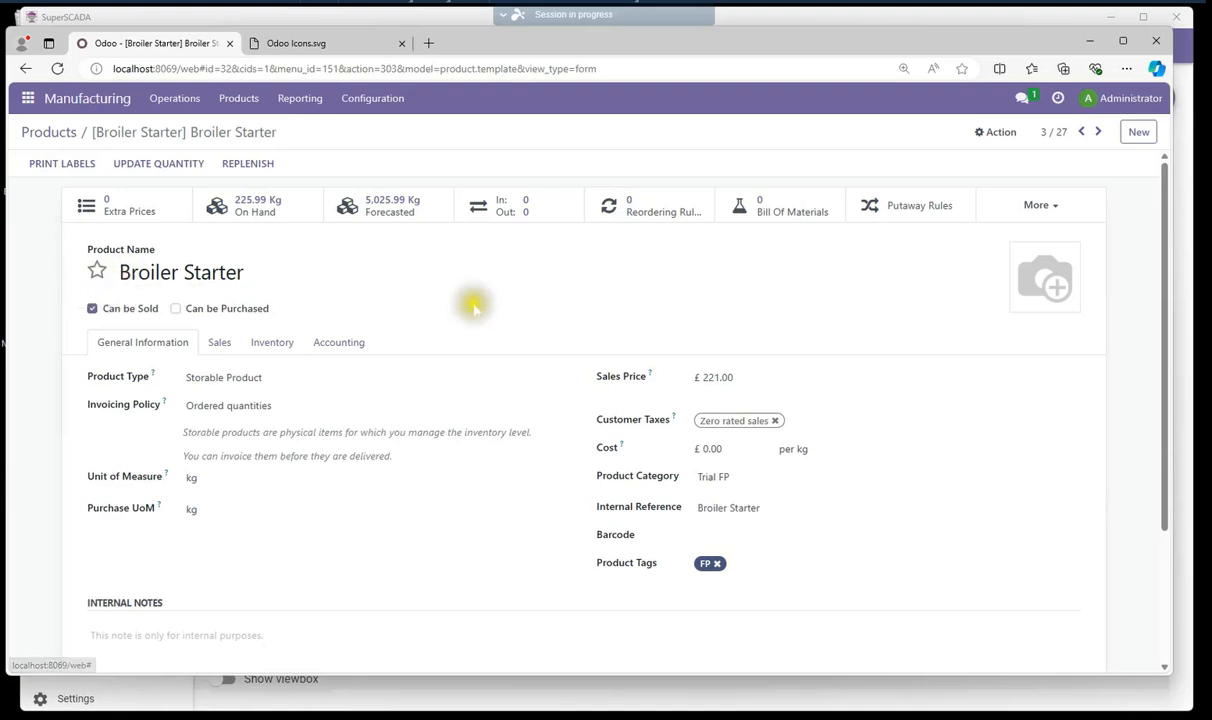
Duplicate the Broiler Starter product and name the copy Finisher.
left_click(1000, 132)
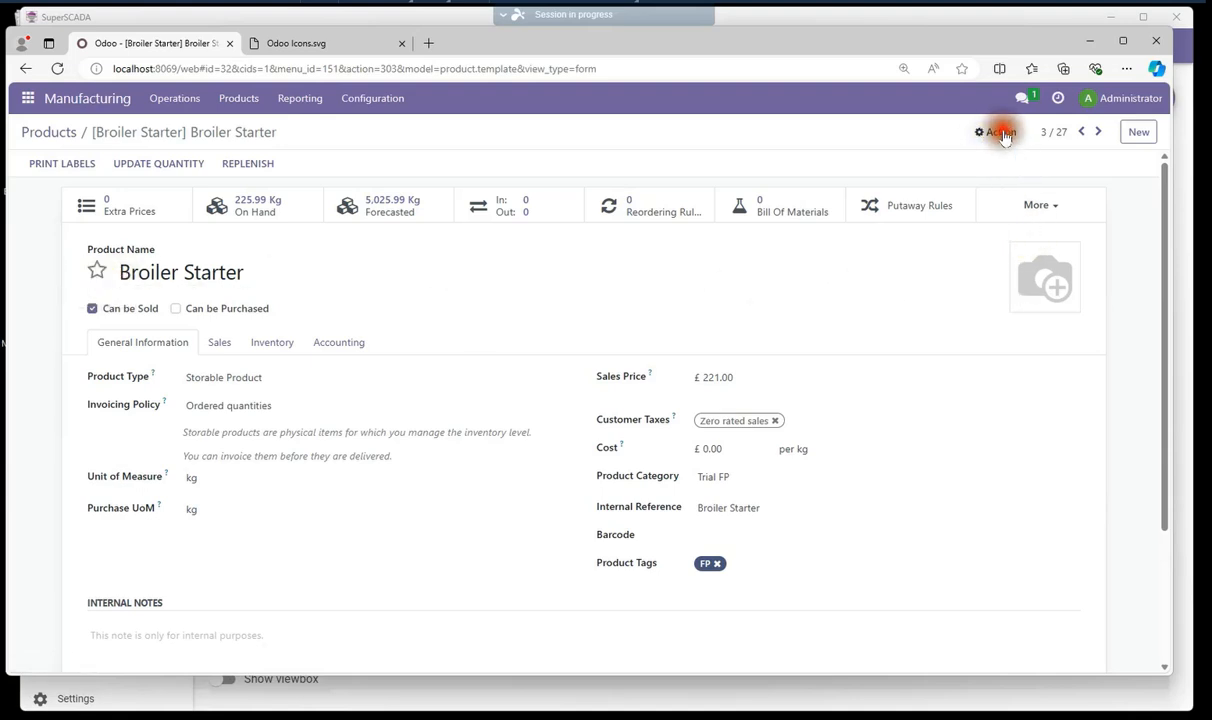
left_click(1005, 179)
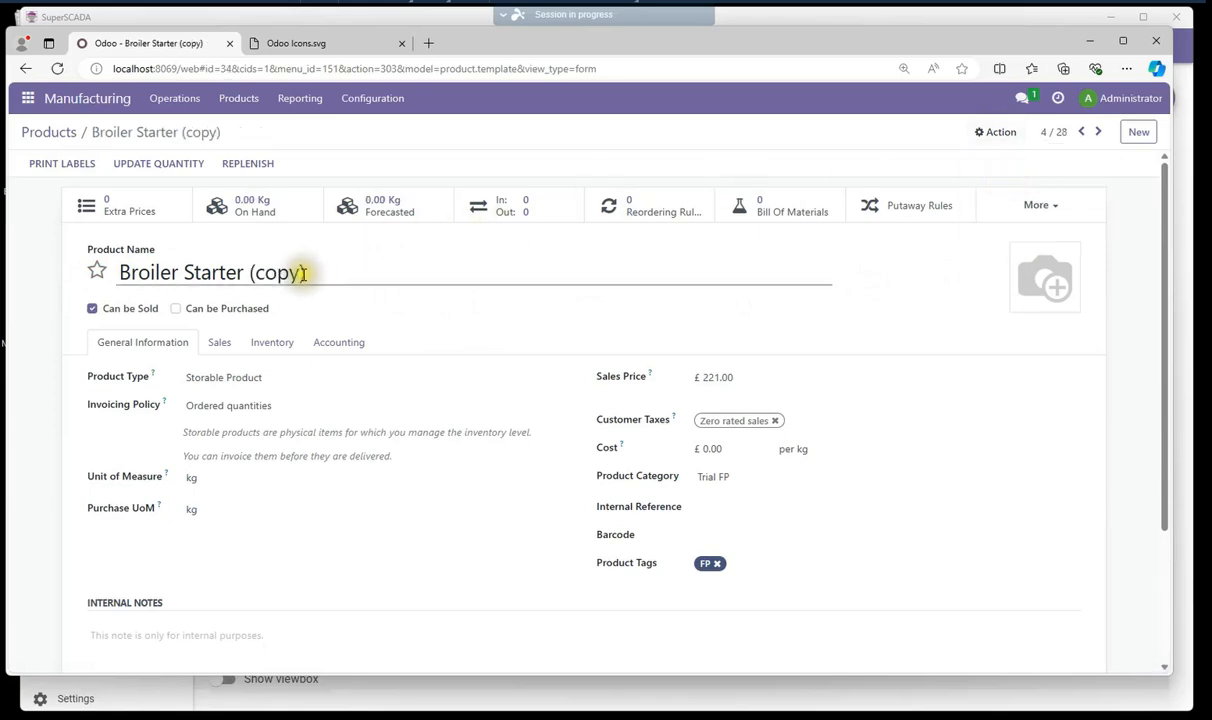
left_click_drag(306, 268, 133, 283)
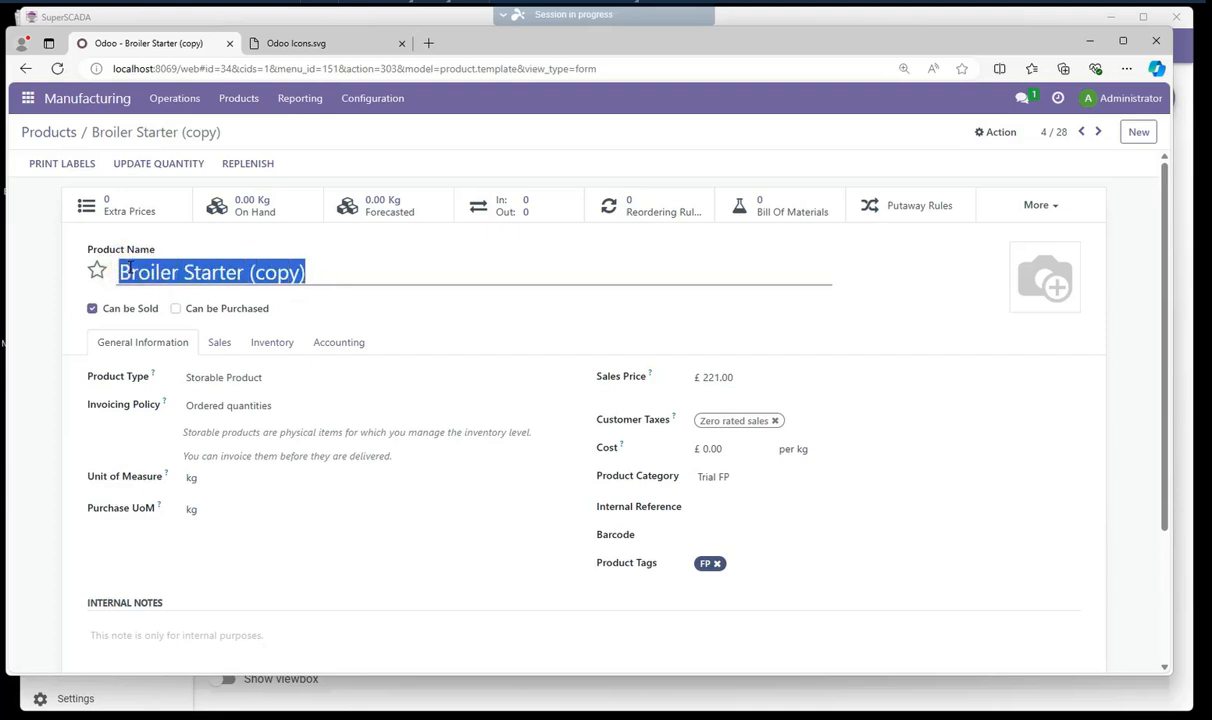
type("Finisher")
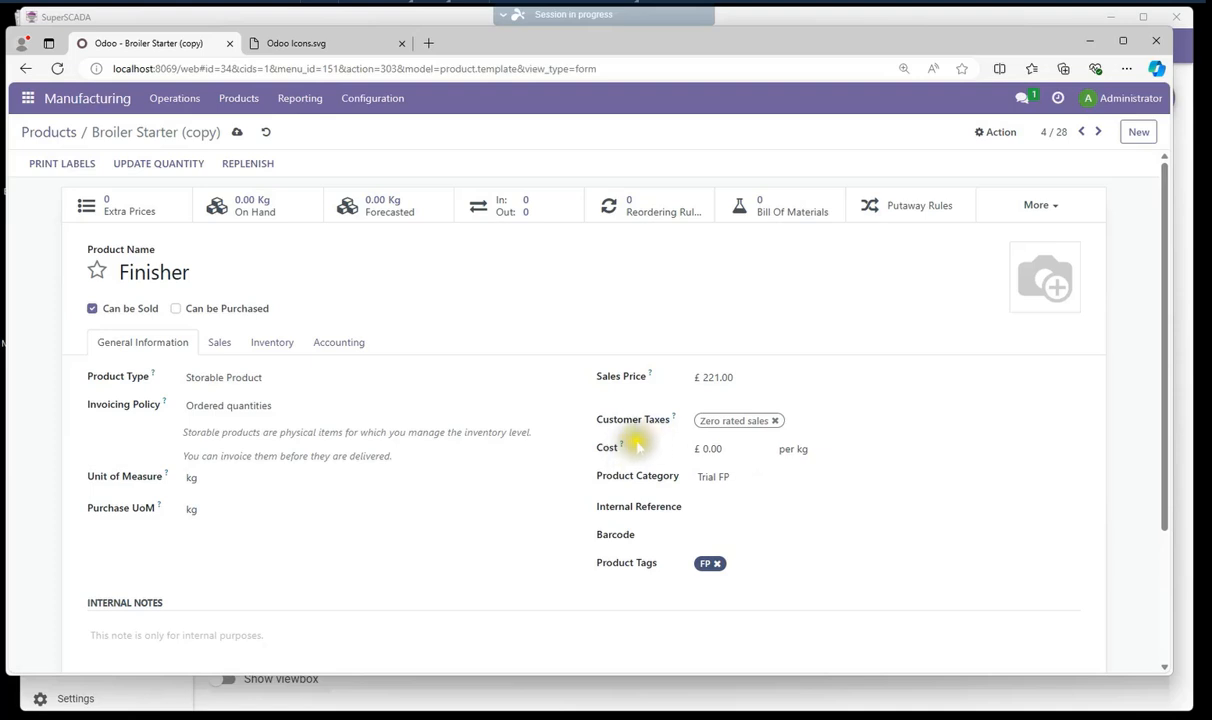
Set the Finisher product's category to Winter FP, picking it from the full category list.
mouse_move(621, 446)
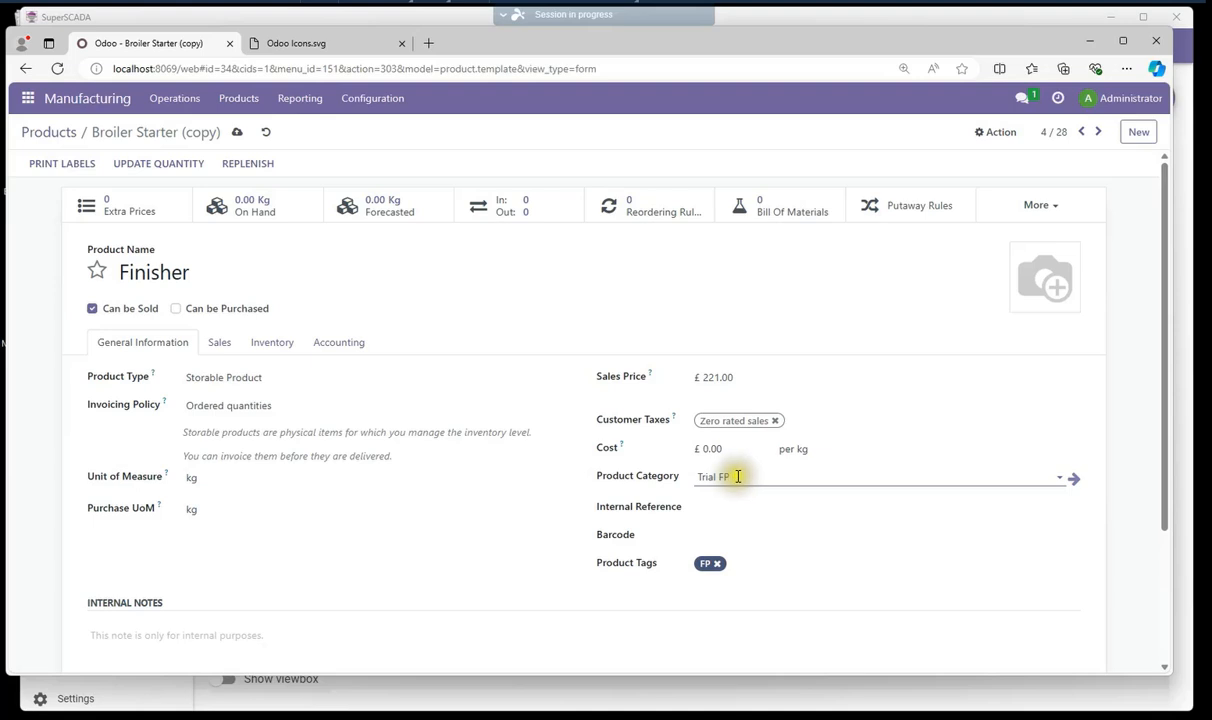
left_click(740, 476)
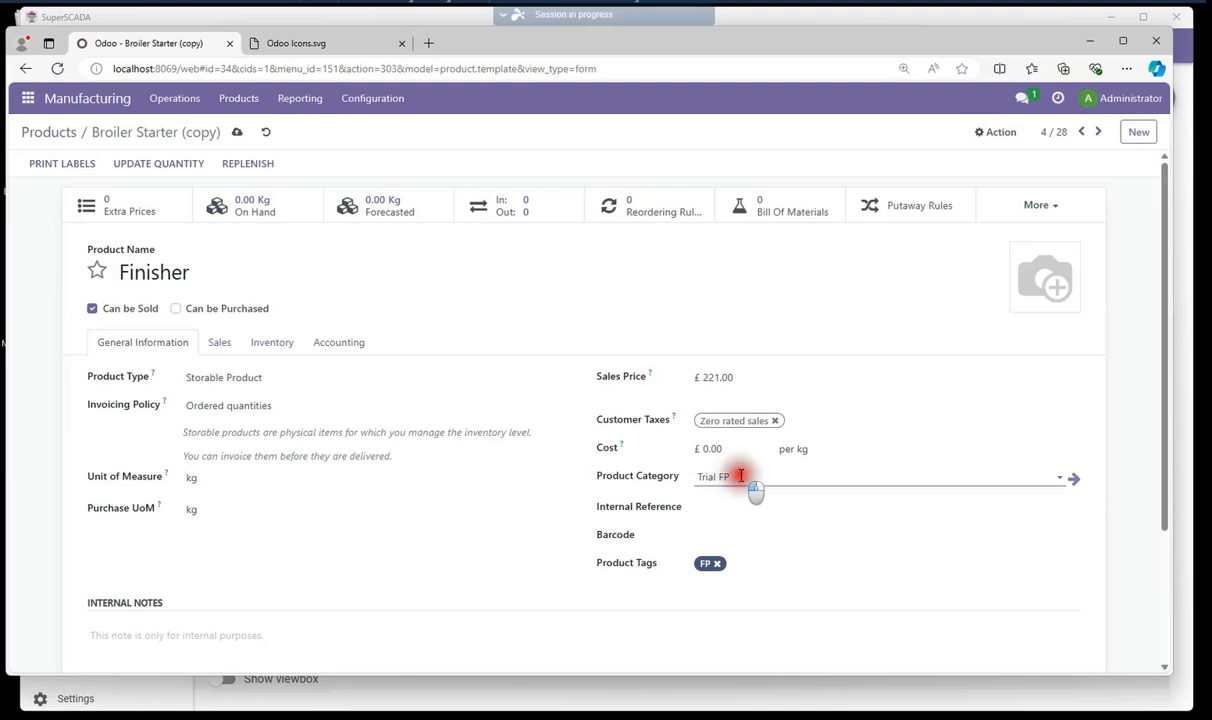
left_click(742, 452)
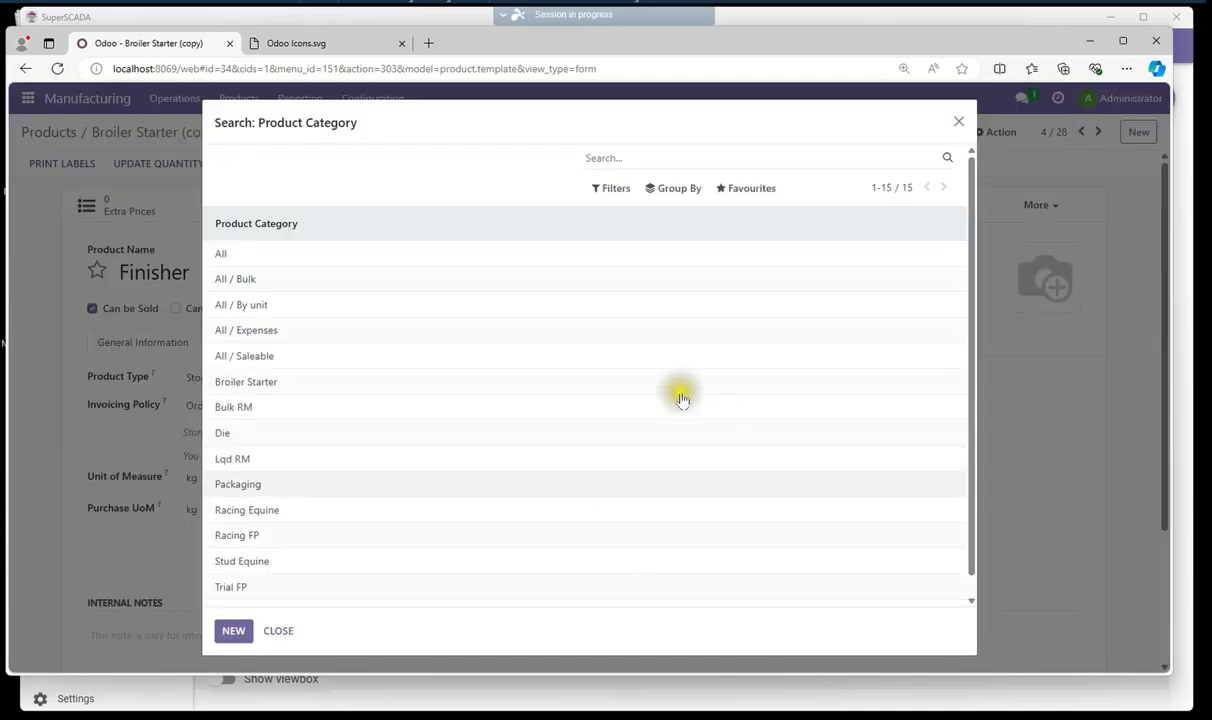
scroll(509, 376, "down", 1)
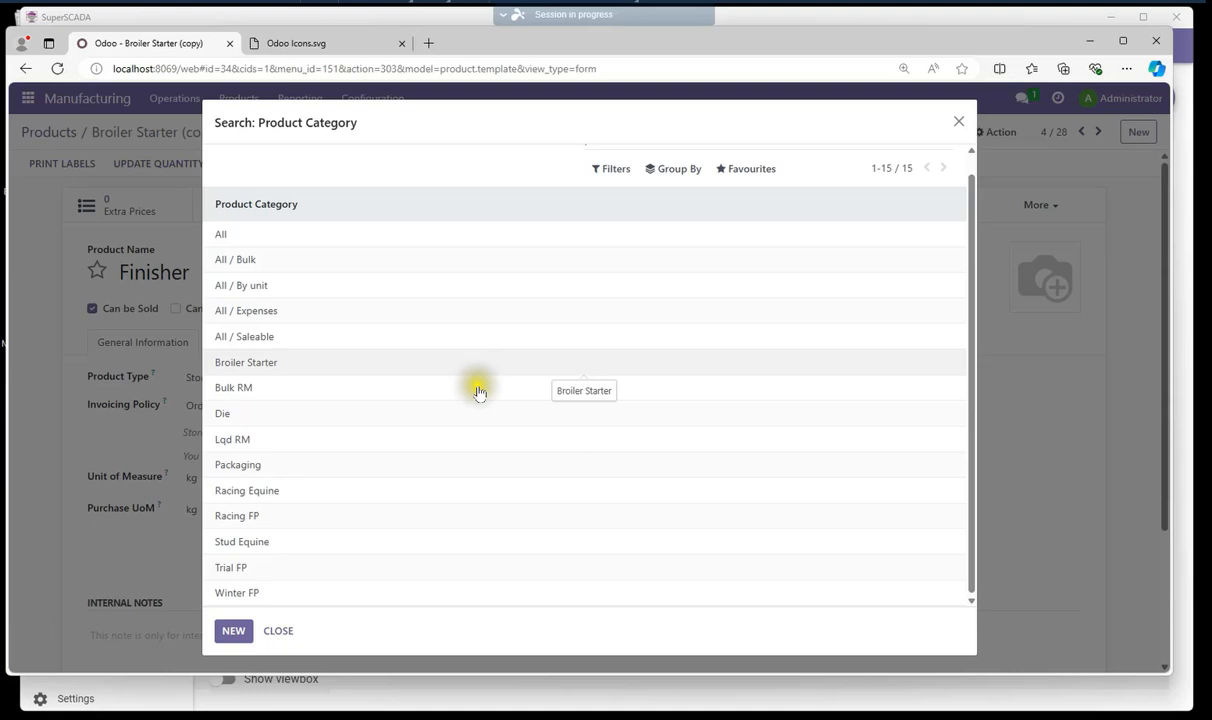
left_click(262, 493)
left_click(263, 494)
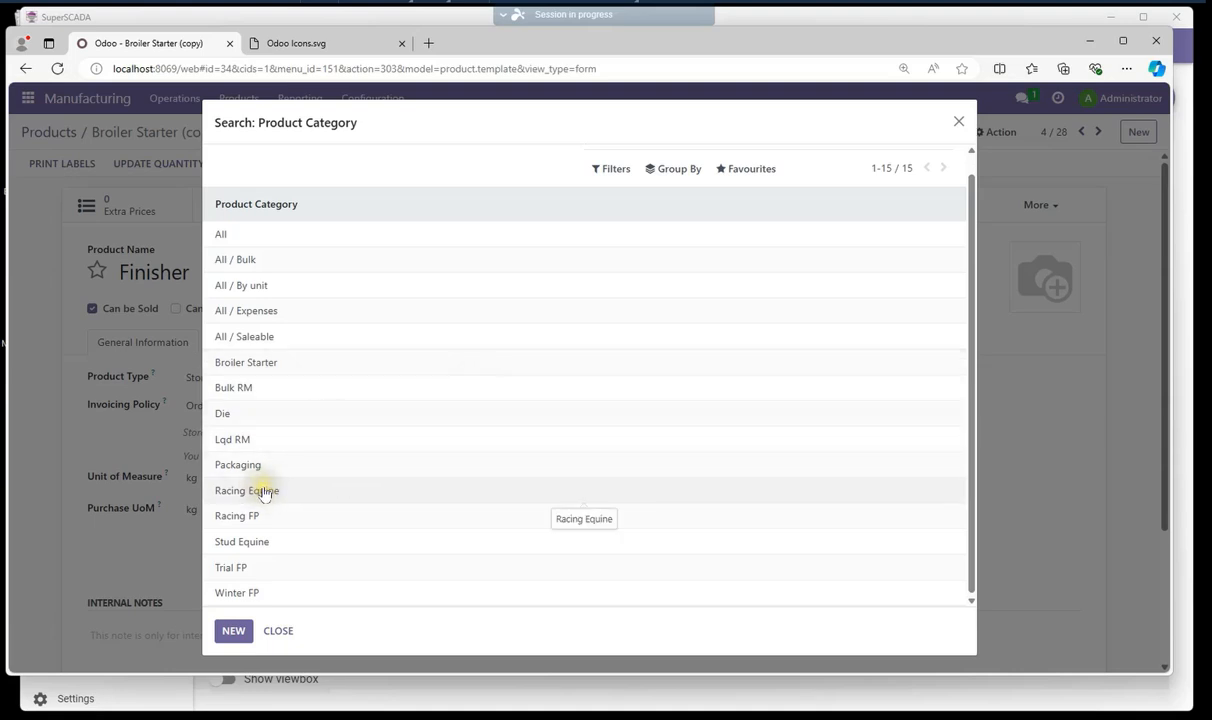
left_click(255, 592)
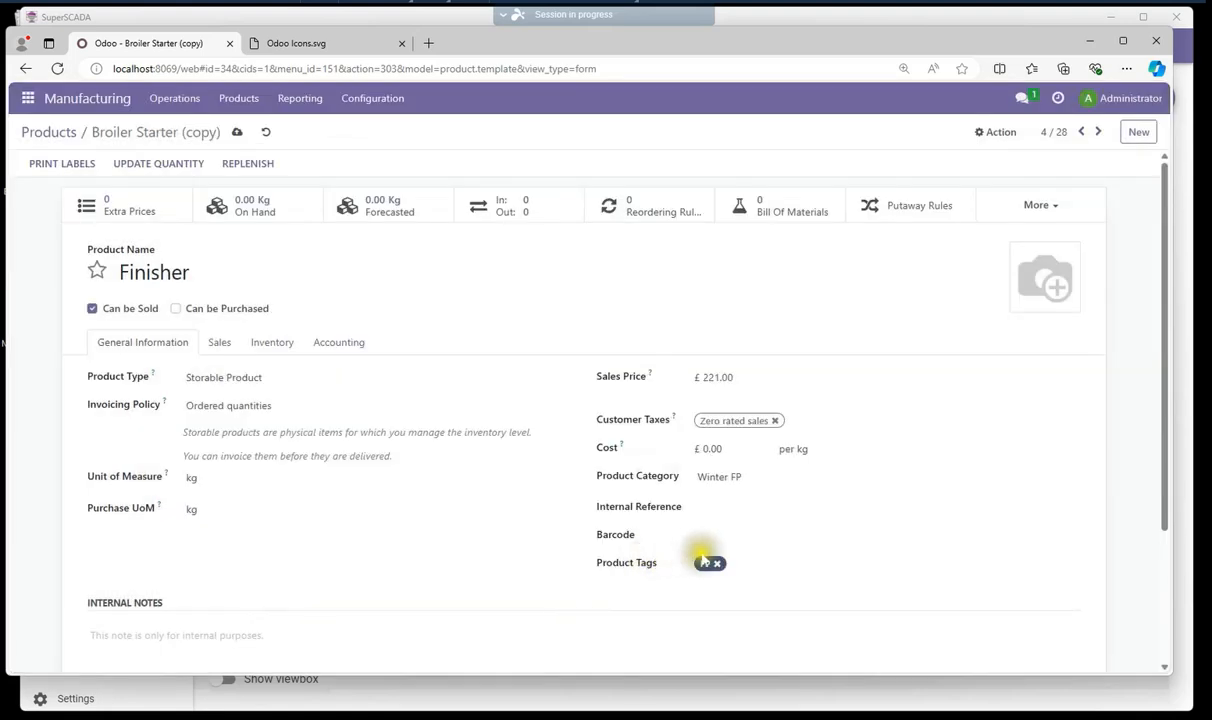
Enter Finisher as the product's internal reference.
left_click(699, 505)
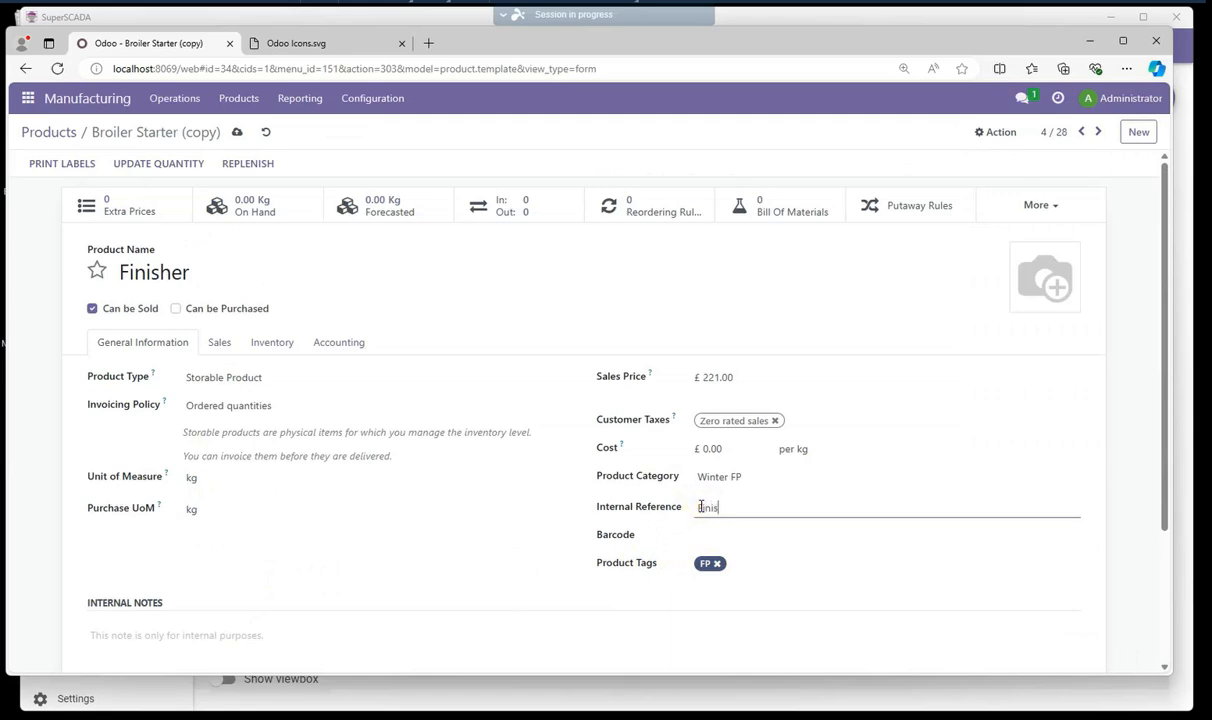
type("Finisher")
key("Tab")
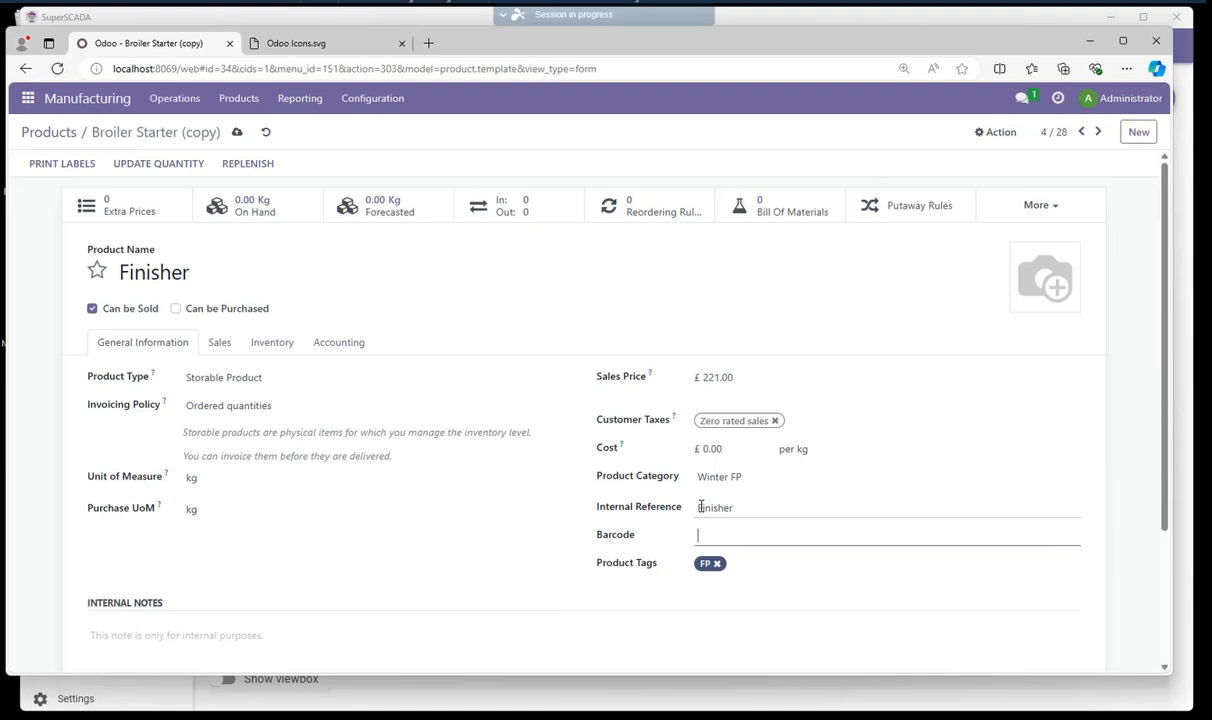
Start creating and editing a new product tag called pellet for the Finisher product.
left_click(747, 562)
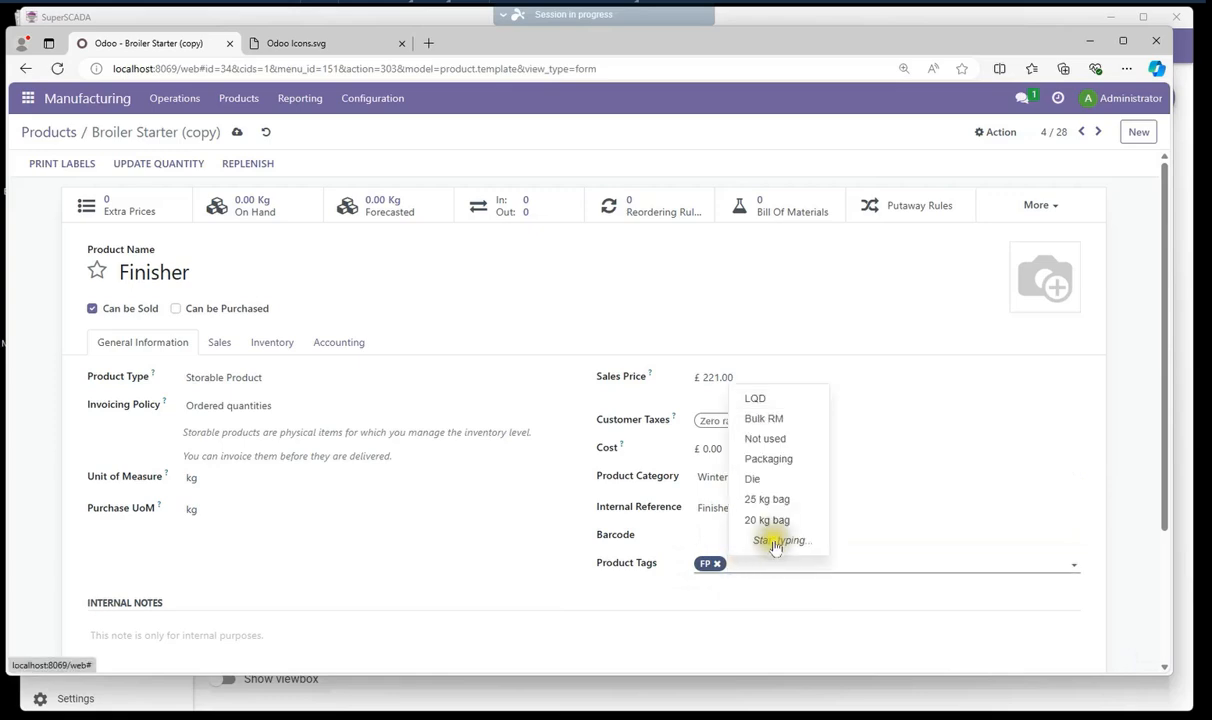
left_click(777, 546)
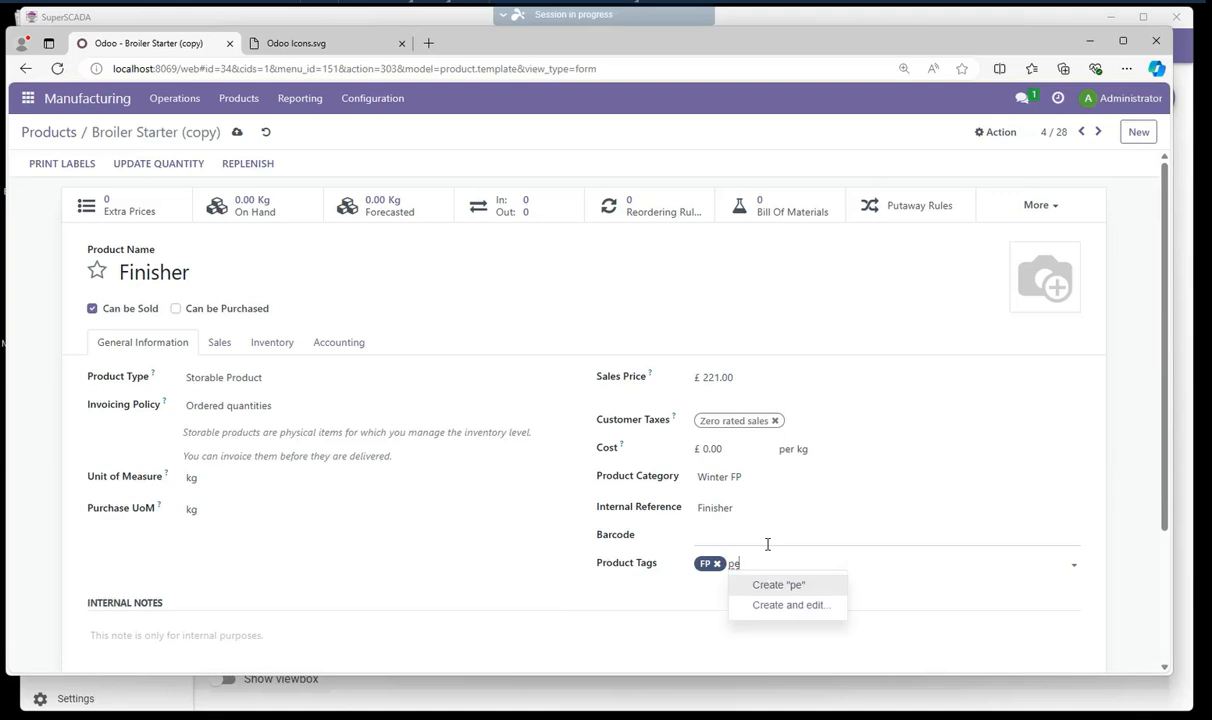
key("BackSpace")
key("BackSpace")
type("llet")
left_click(780, 605)
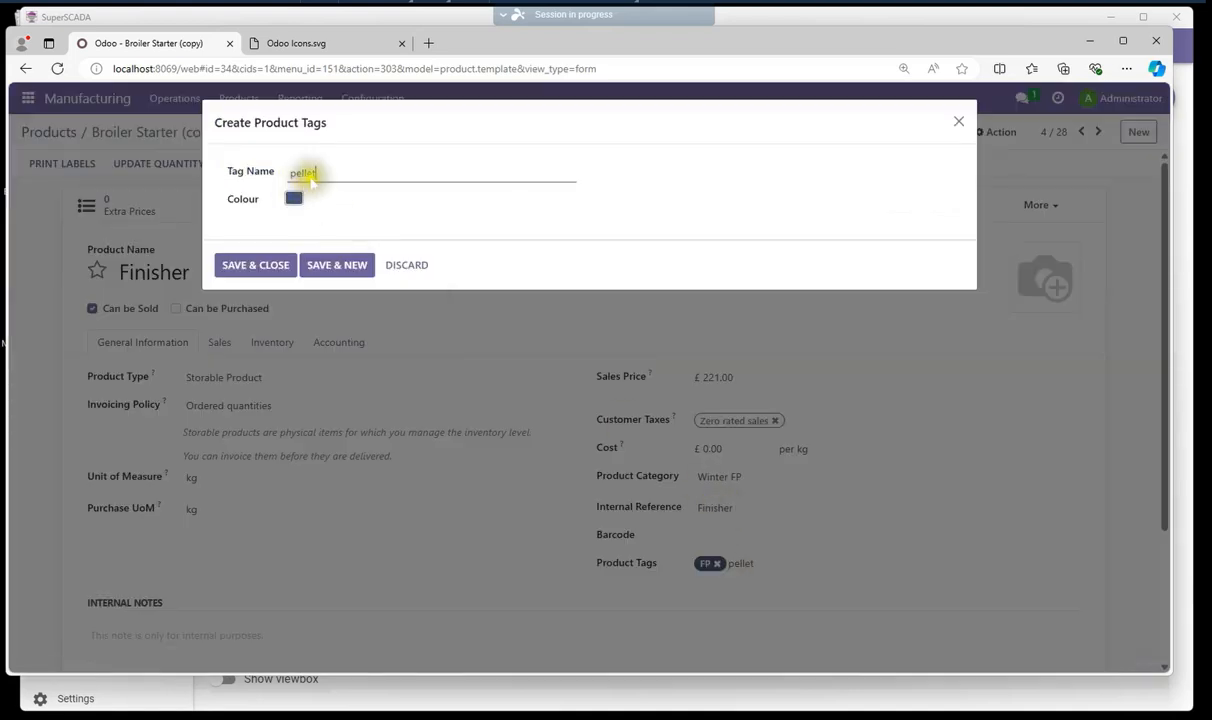
Capitalise the new tag's name to Pellet, colour it light orange, and save it to the product.
left_click(292, 172)
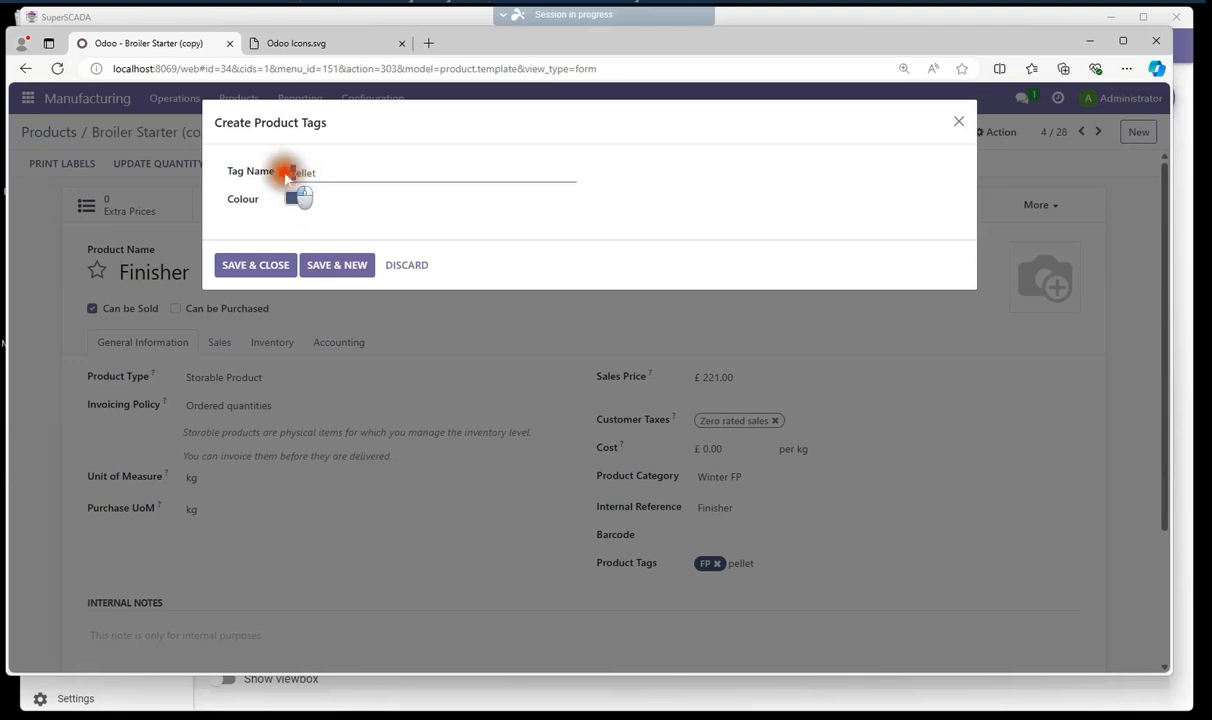
key("Delete")
type("P")
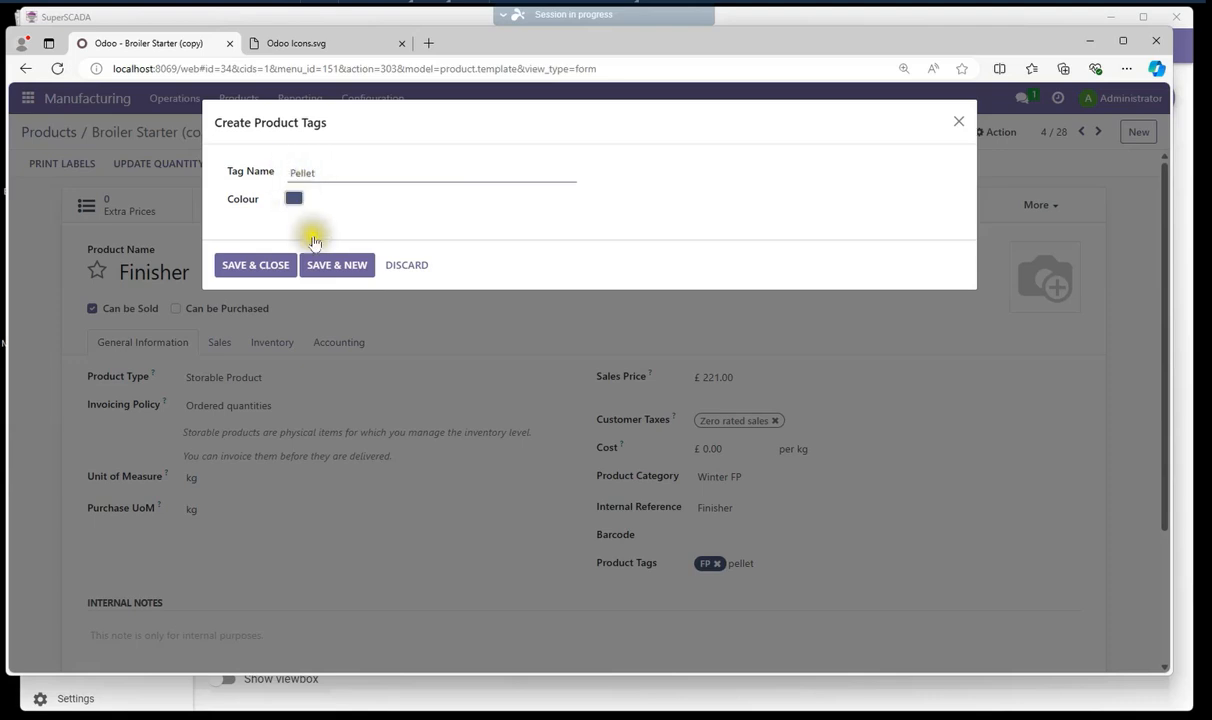
left_click(294, 199)
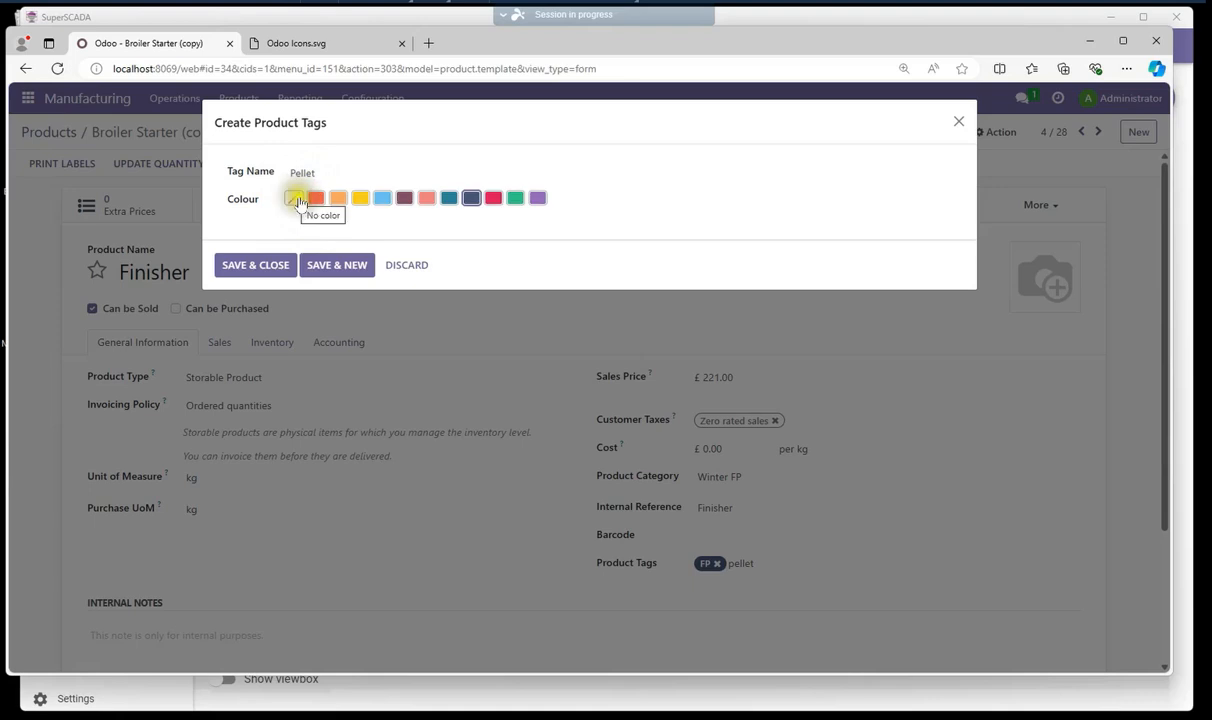
left_click(340, 199)
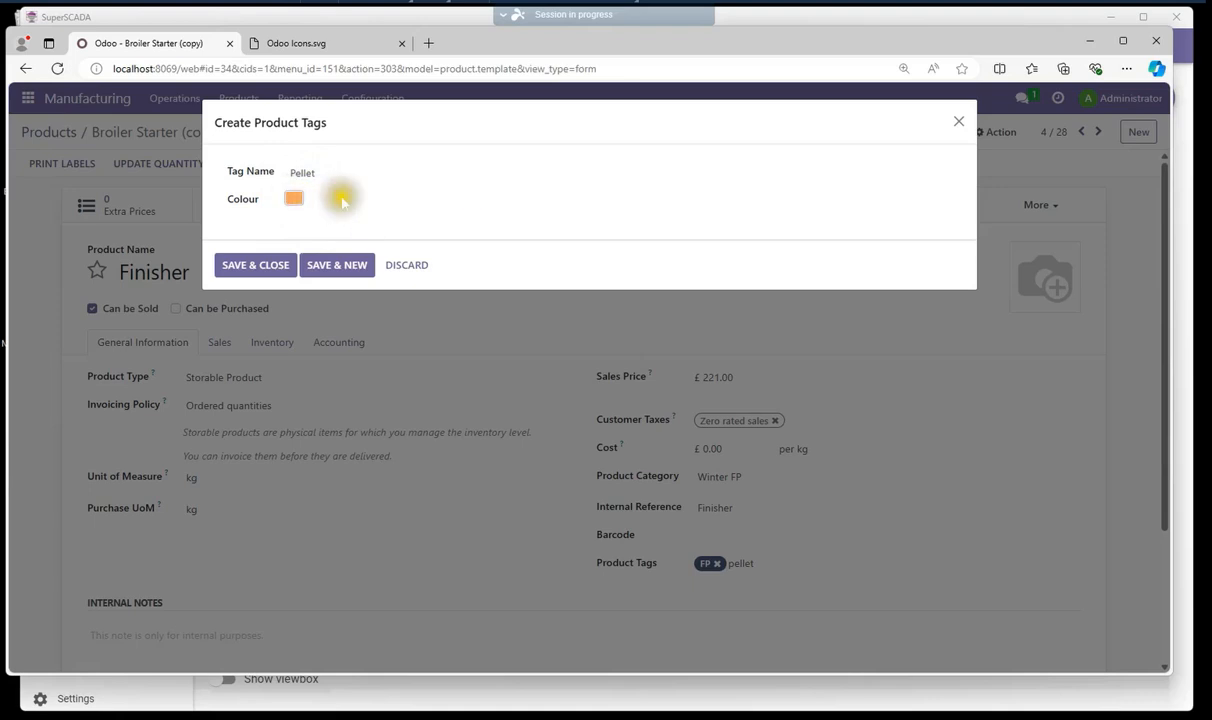
left_click(273, 264)
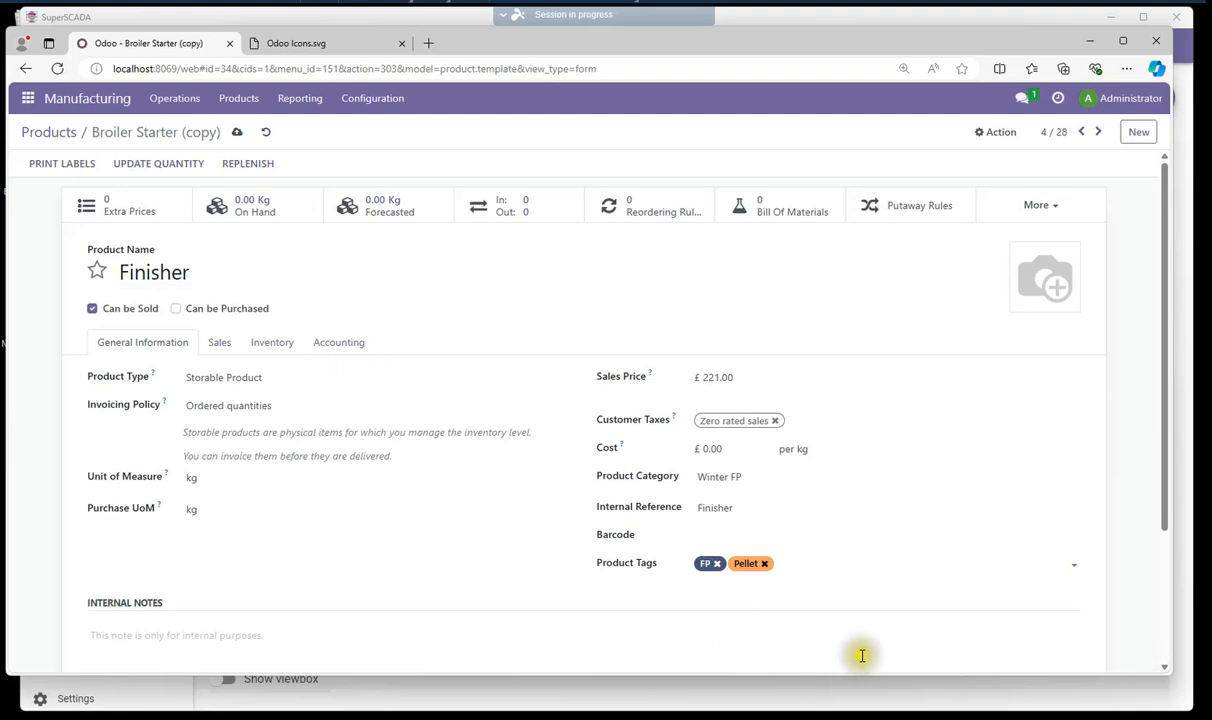
left_click(820, 553)
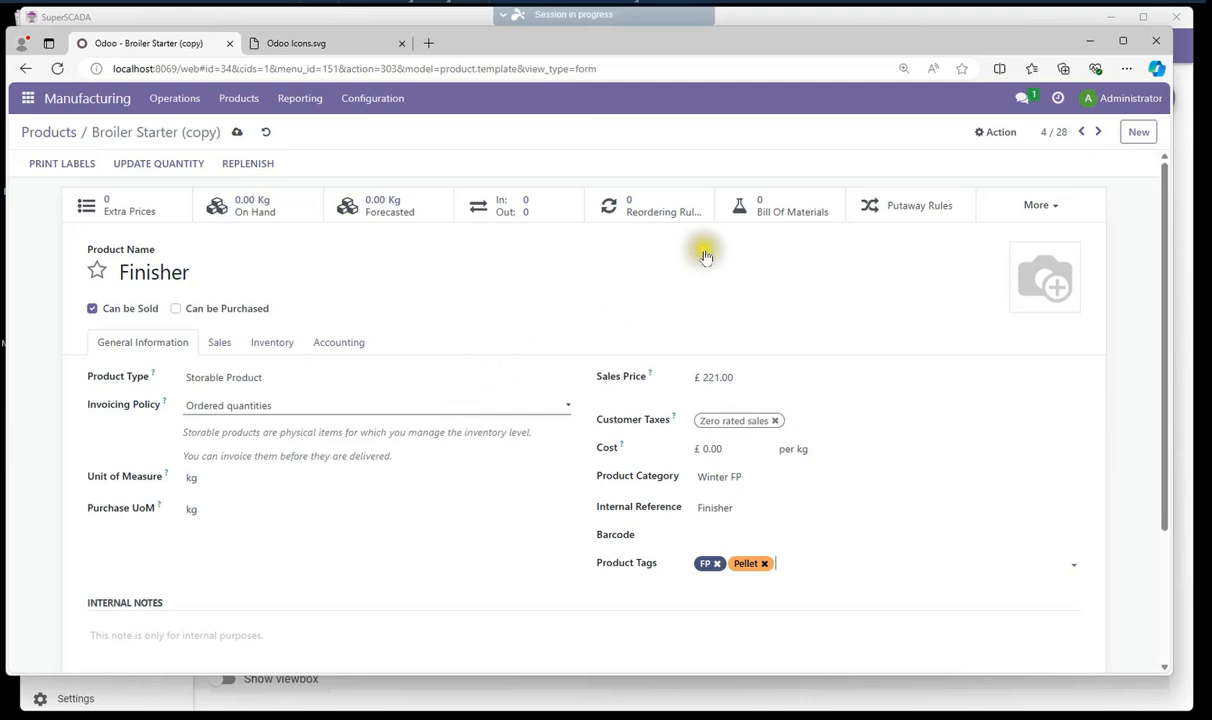
Create a new bill of materials for the Finisher product and add BARLEY as its first component.
left_click(775, 213)
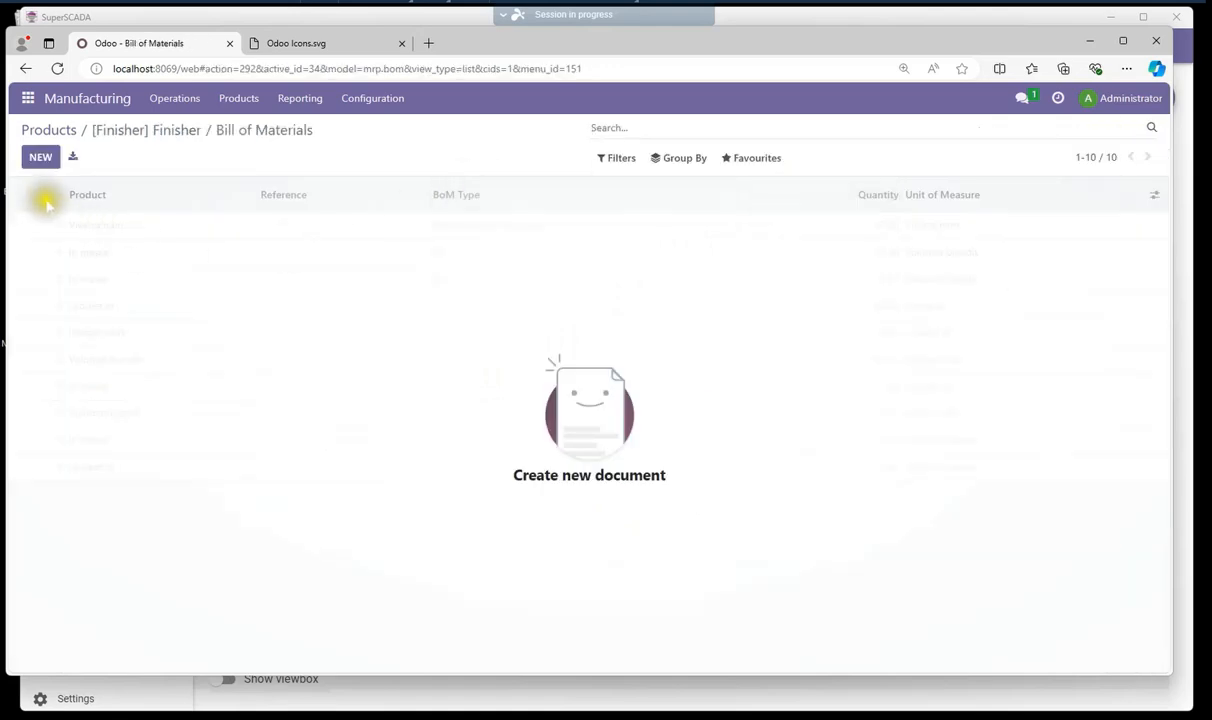
left_click(40, 157)
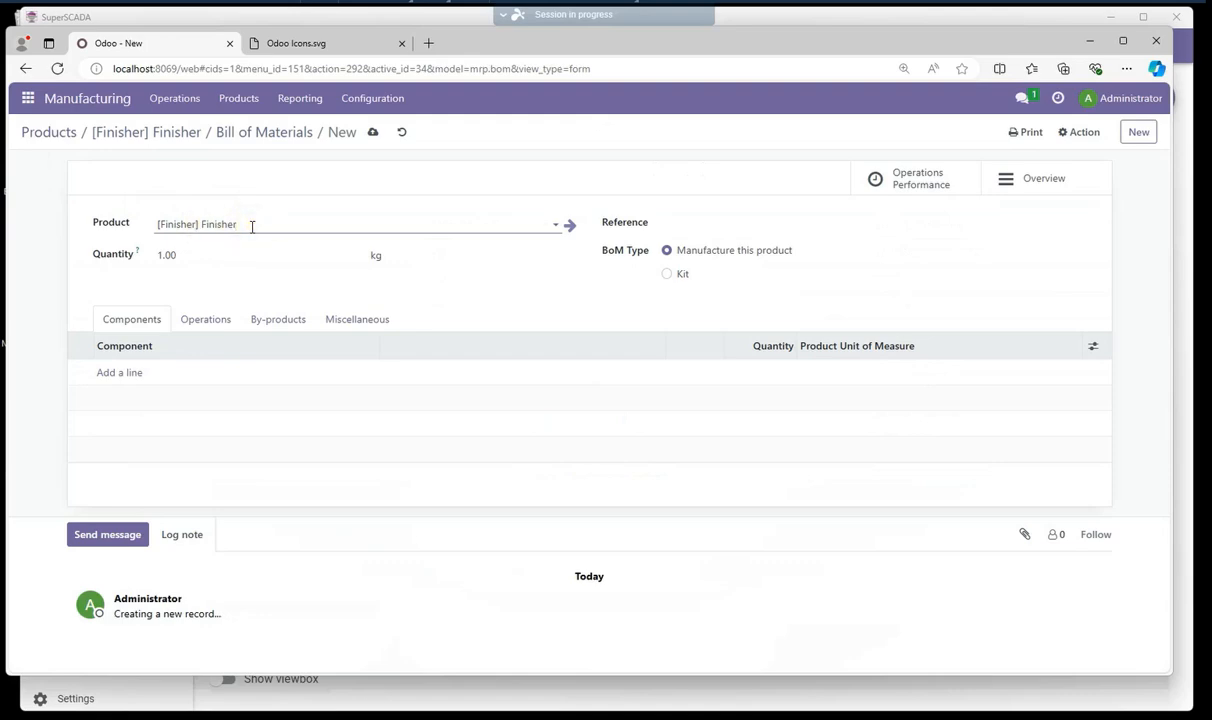
left_click(122, 373)
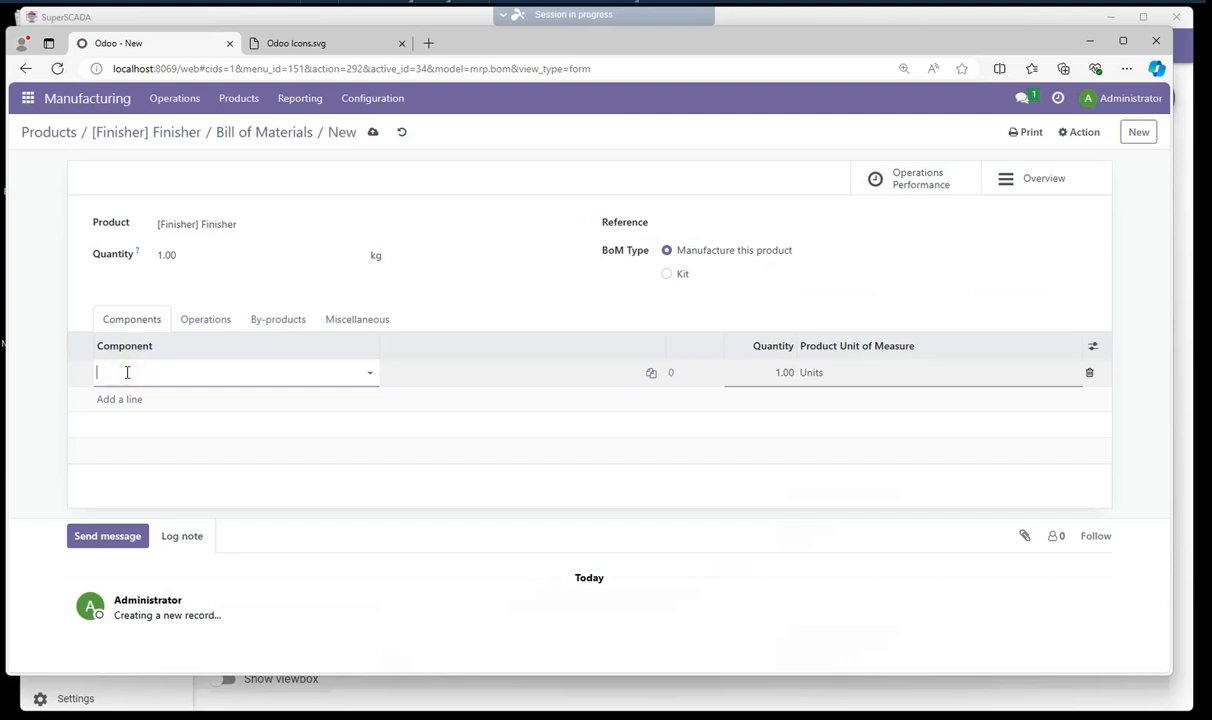
type("Bar")
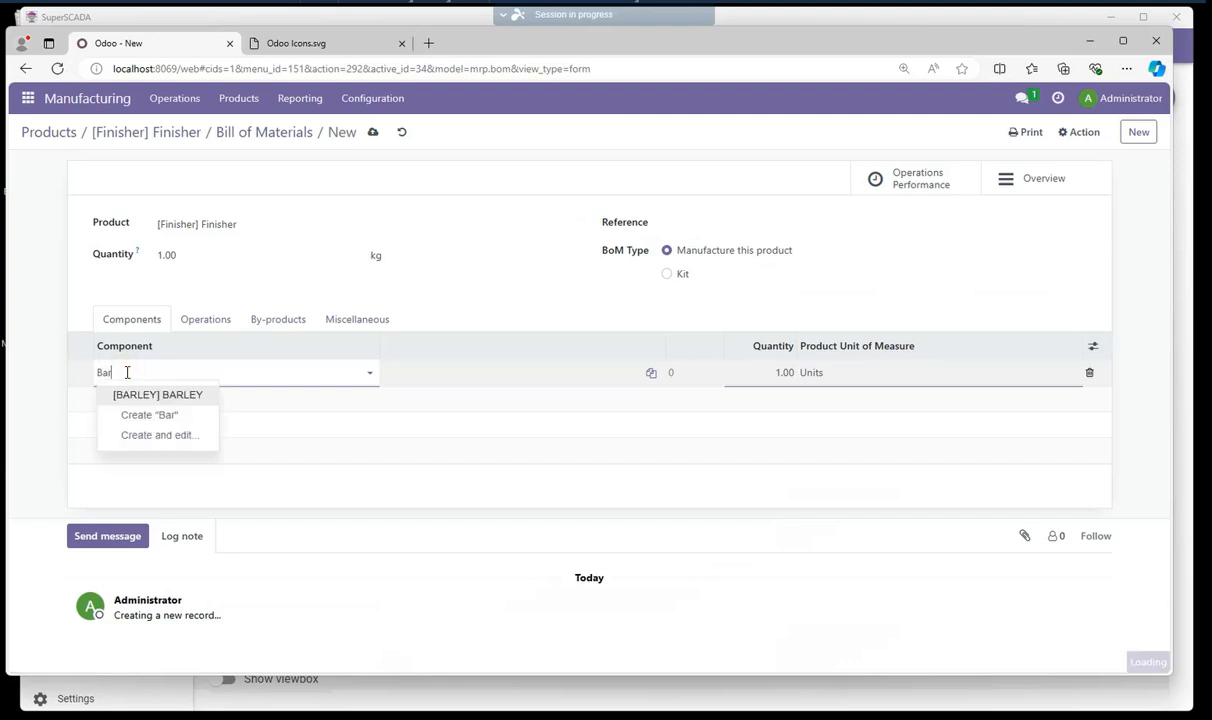
left_click(145, 394)
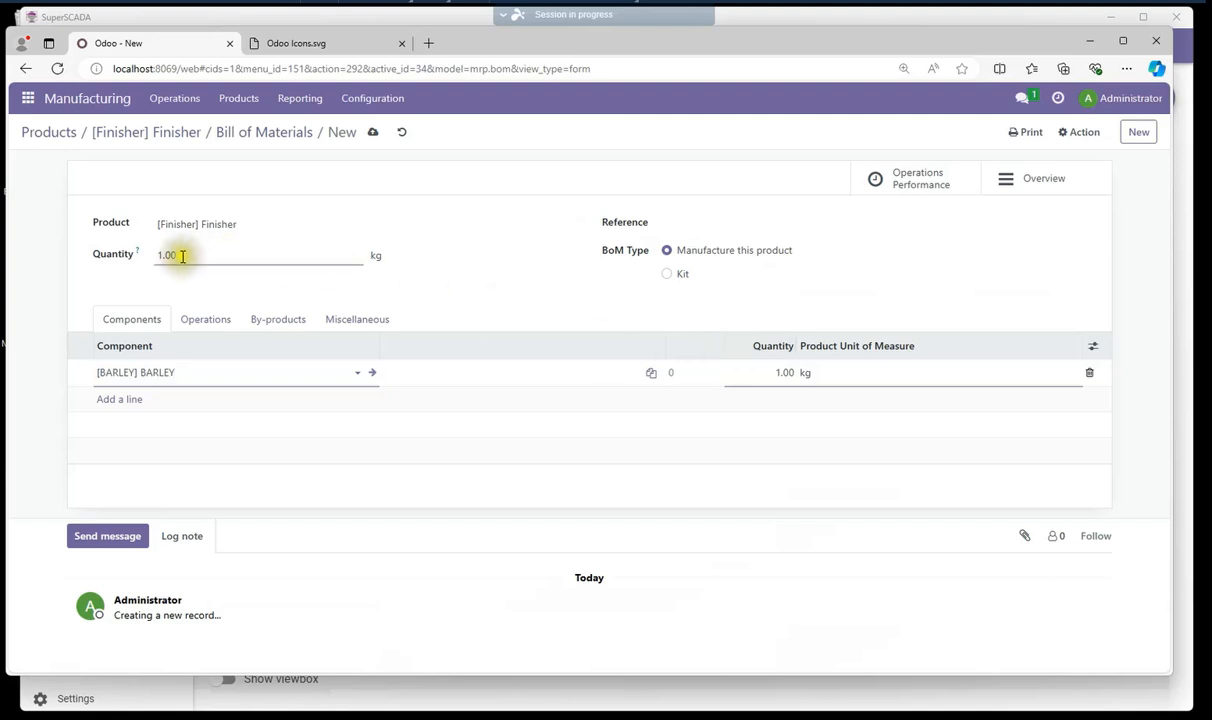
Set the bill of materials quantity to 100 kg and the BARLEY component's quantity to 40 kg.
left_click_drag(160, 256, 185, 251)
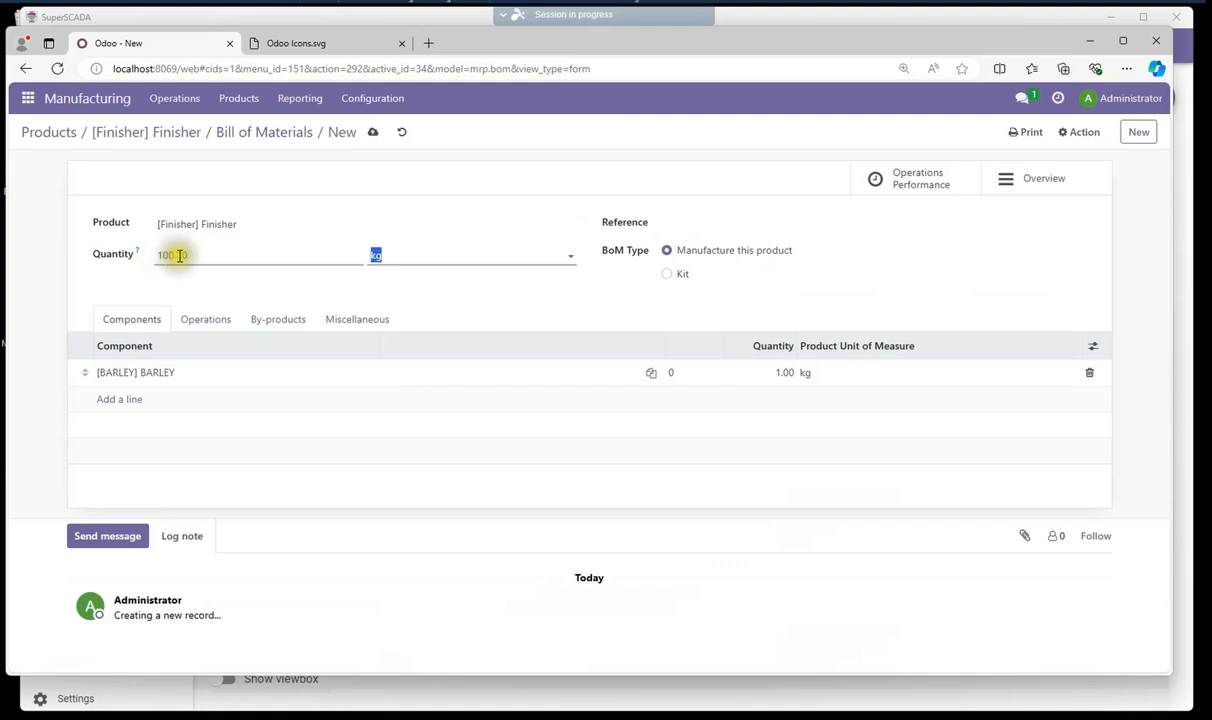
left_click(778, 376)
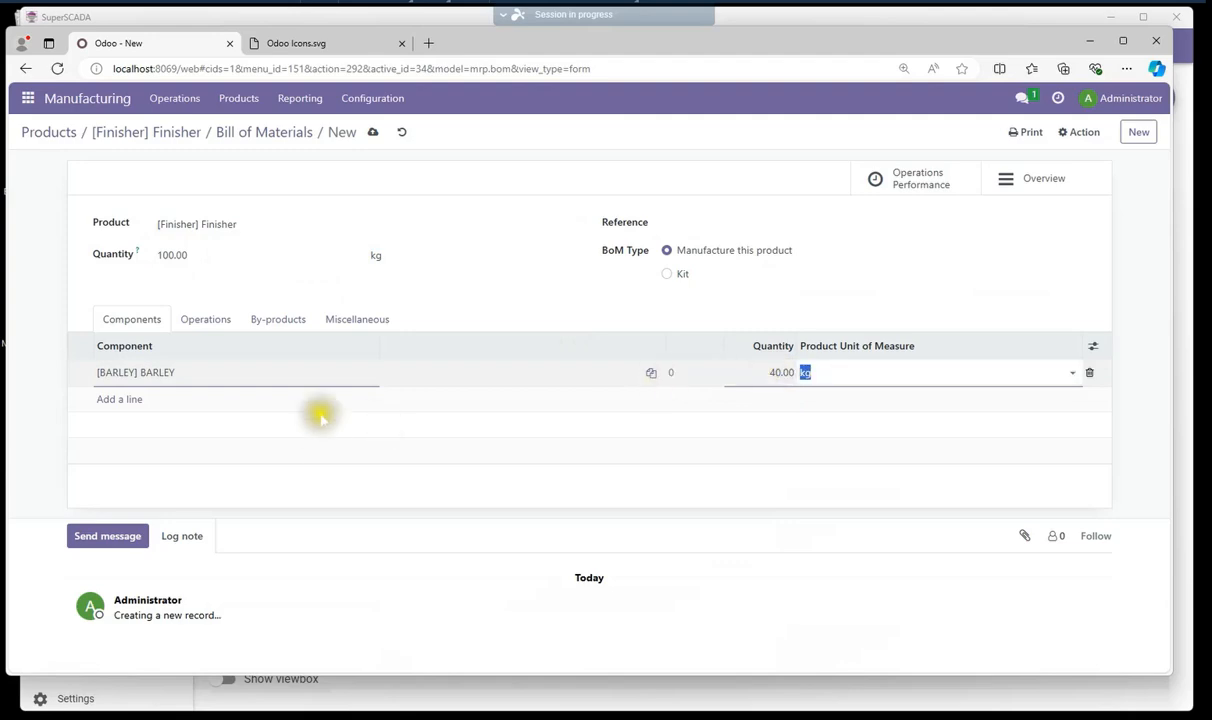
left_click(203, 398)
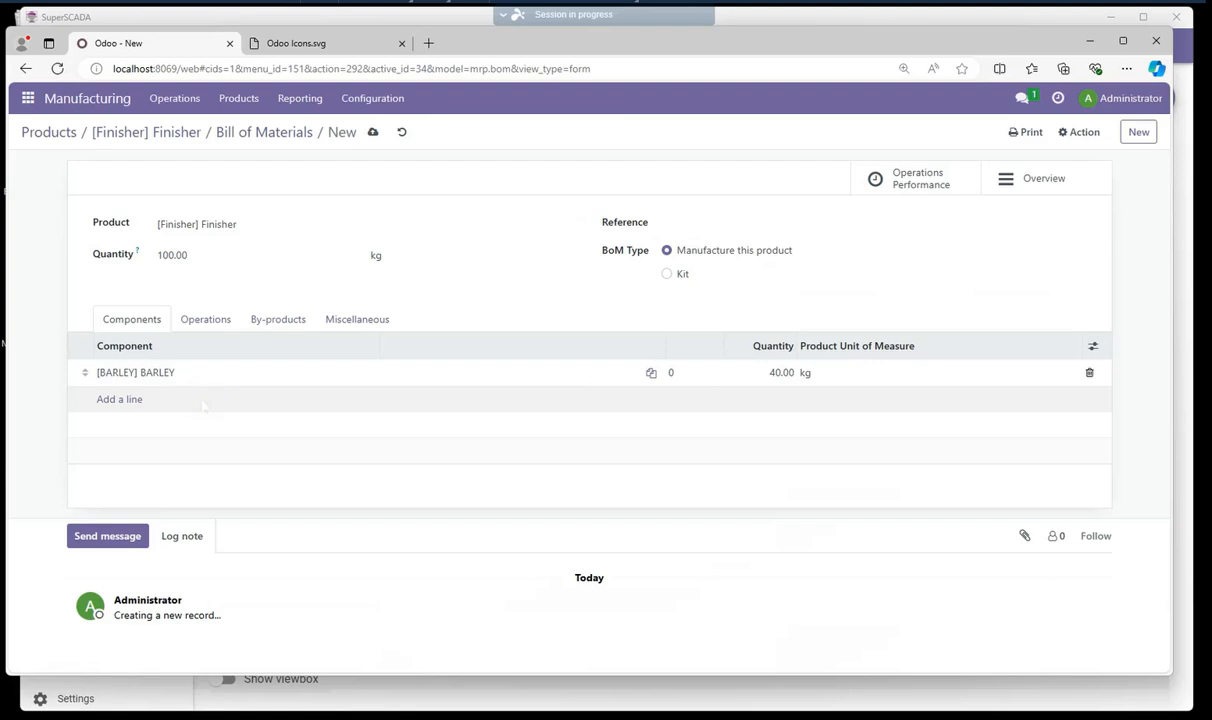
left_click(181, 401)
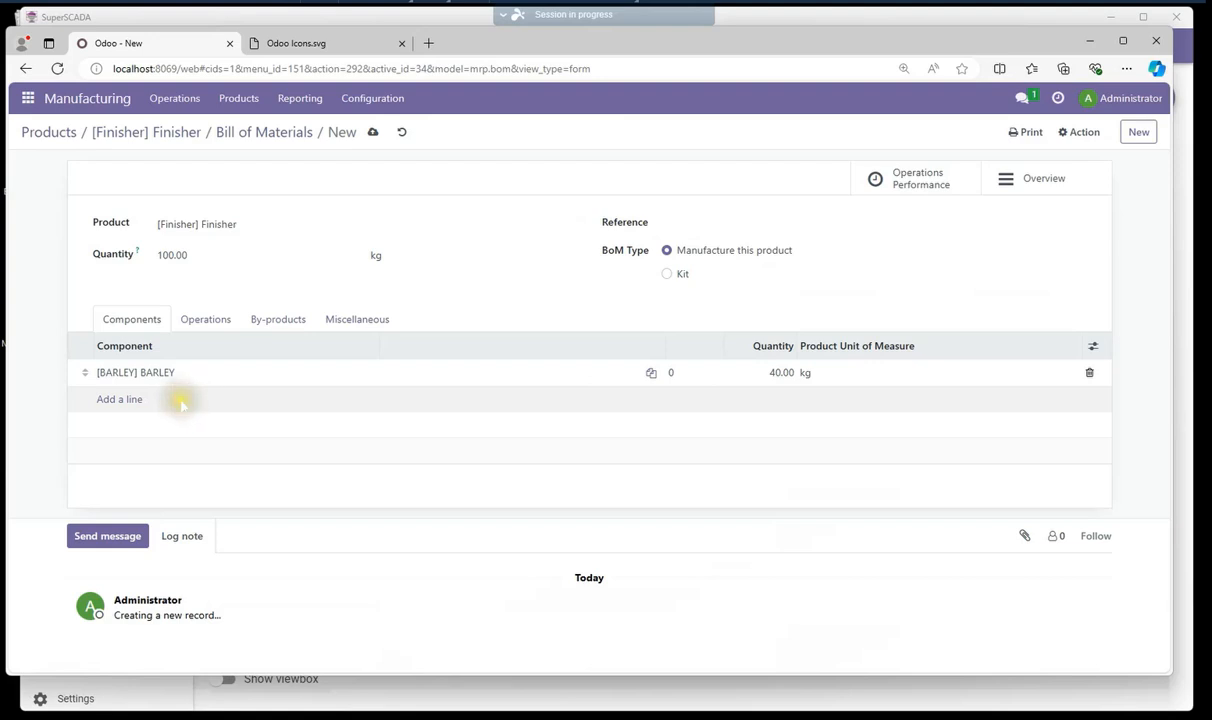
Add WHEAT as the second component of the Finisher bill of materials with a quantity of 50 kg.
left_click(133, 402)
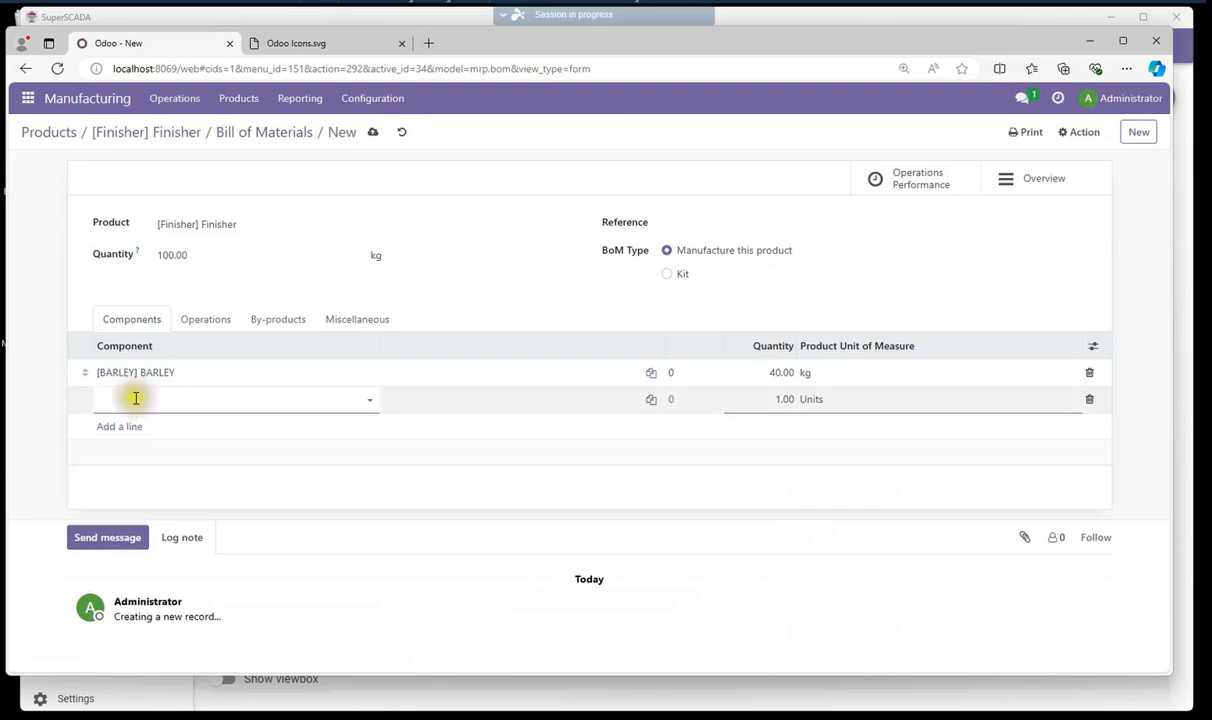
type("wheat")
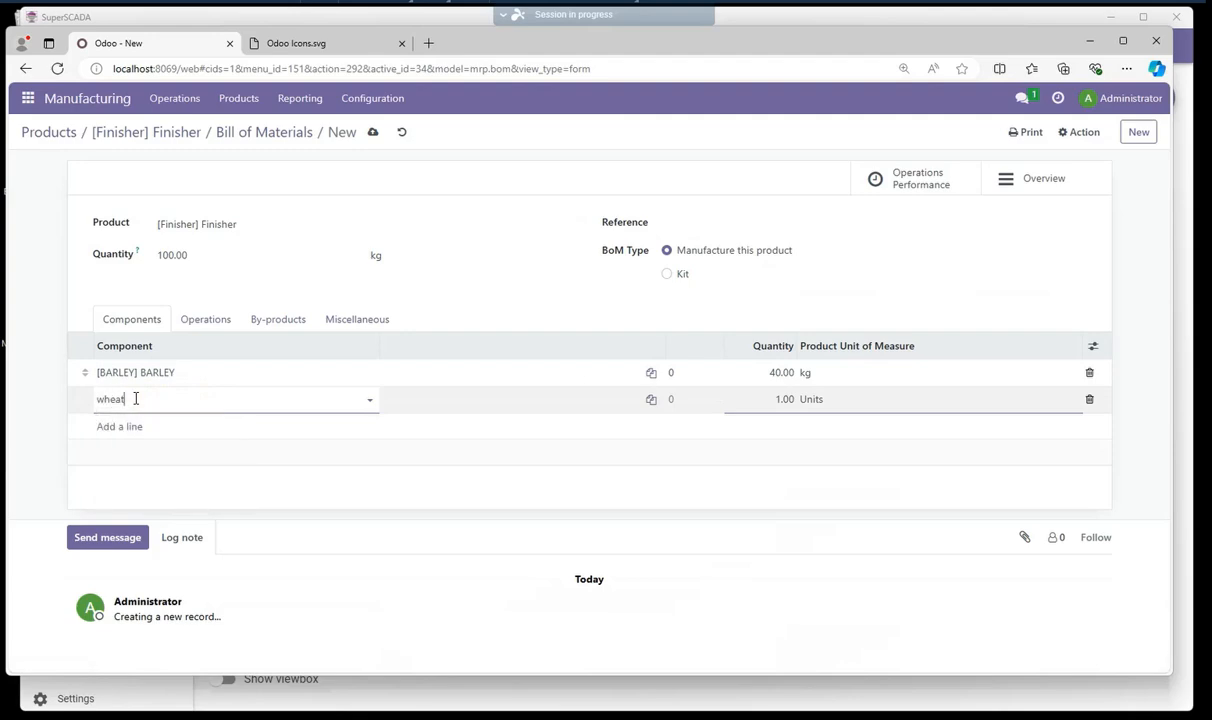
key("Return")
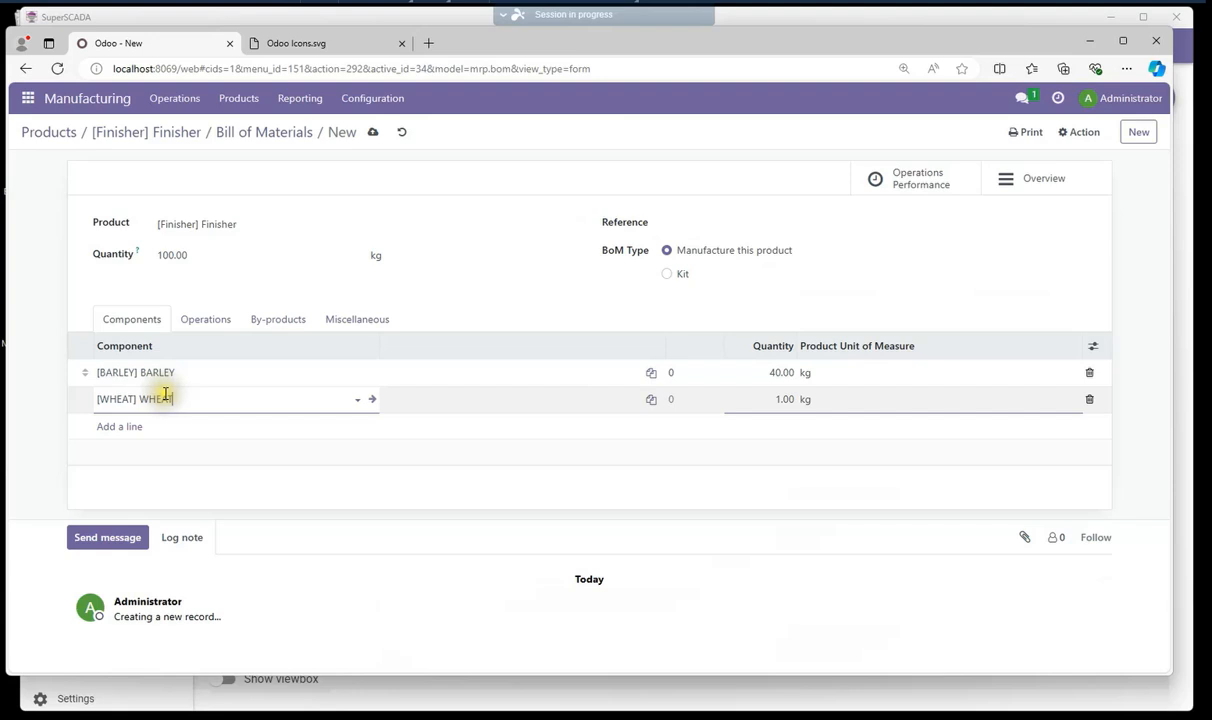
left_click(782, 399)
left_click_drag(782, 399, 806, 398)
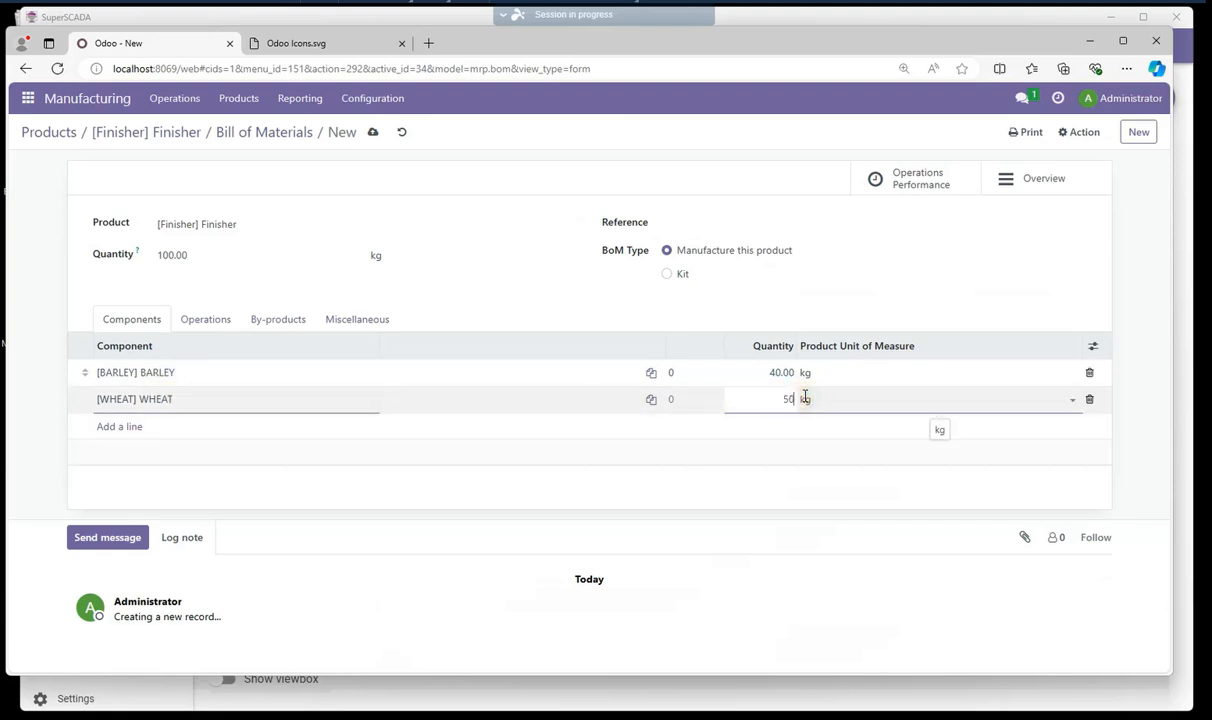
left_click(160, 426)
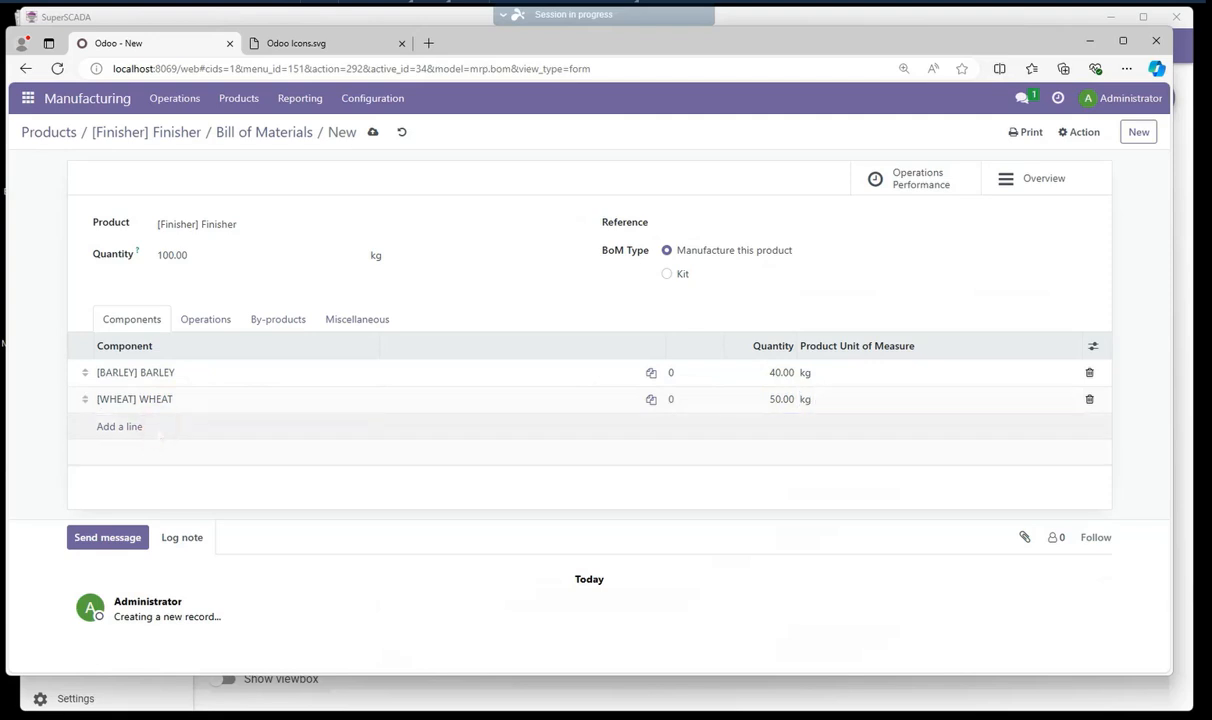
Add CANE MOLASSES as the third component with a quantity of 10 kg and save the bill of materials.
left_click(136, 426)
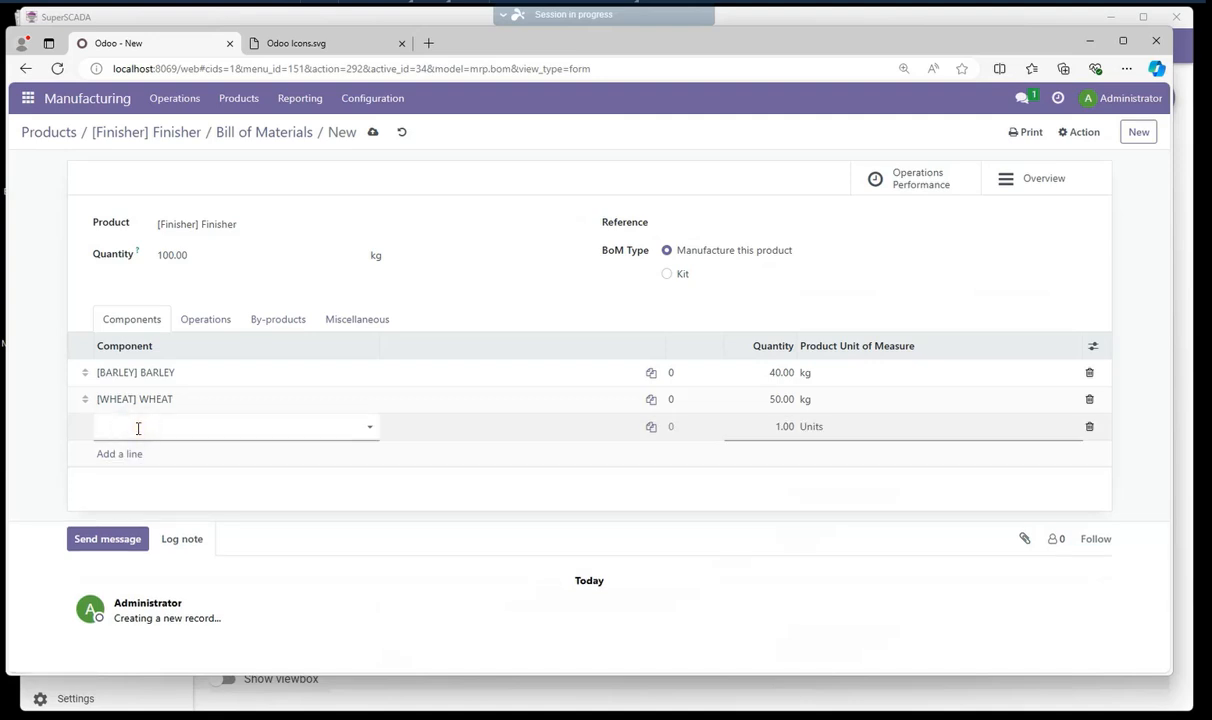
type("mol")
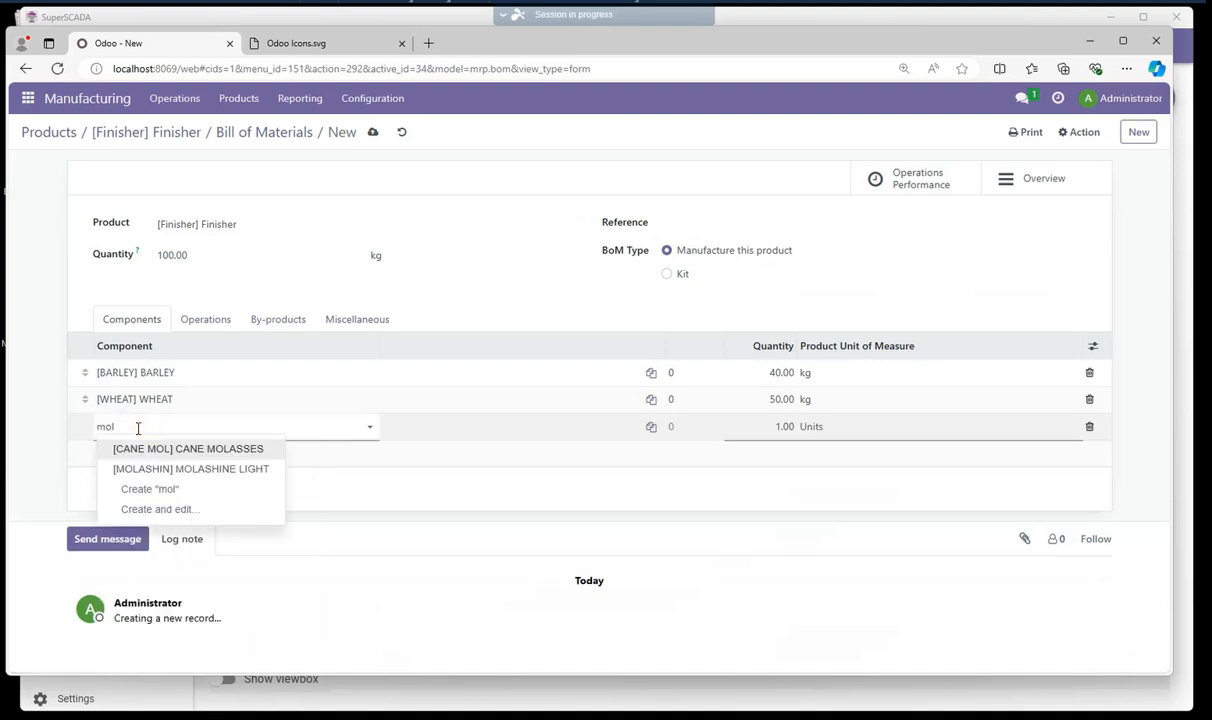
left_click(205, 450)
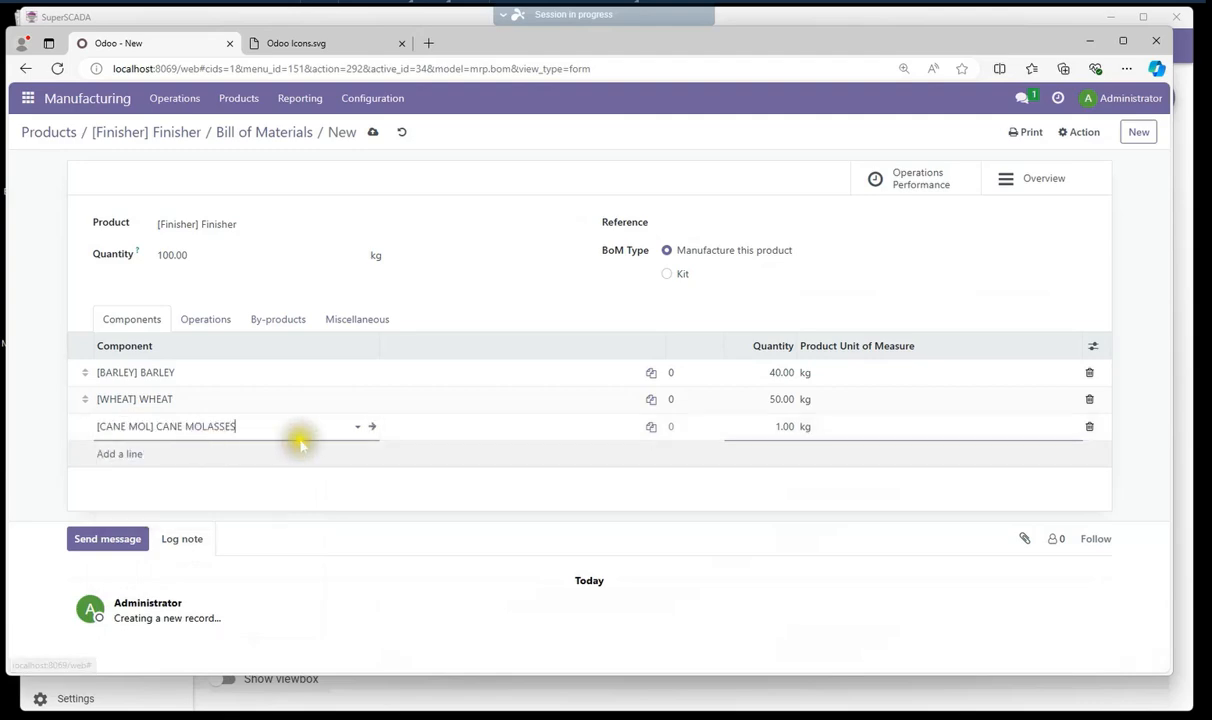
left_click(785, 427)
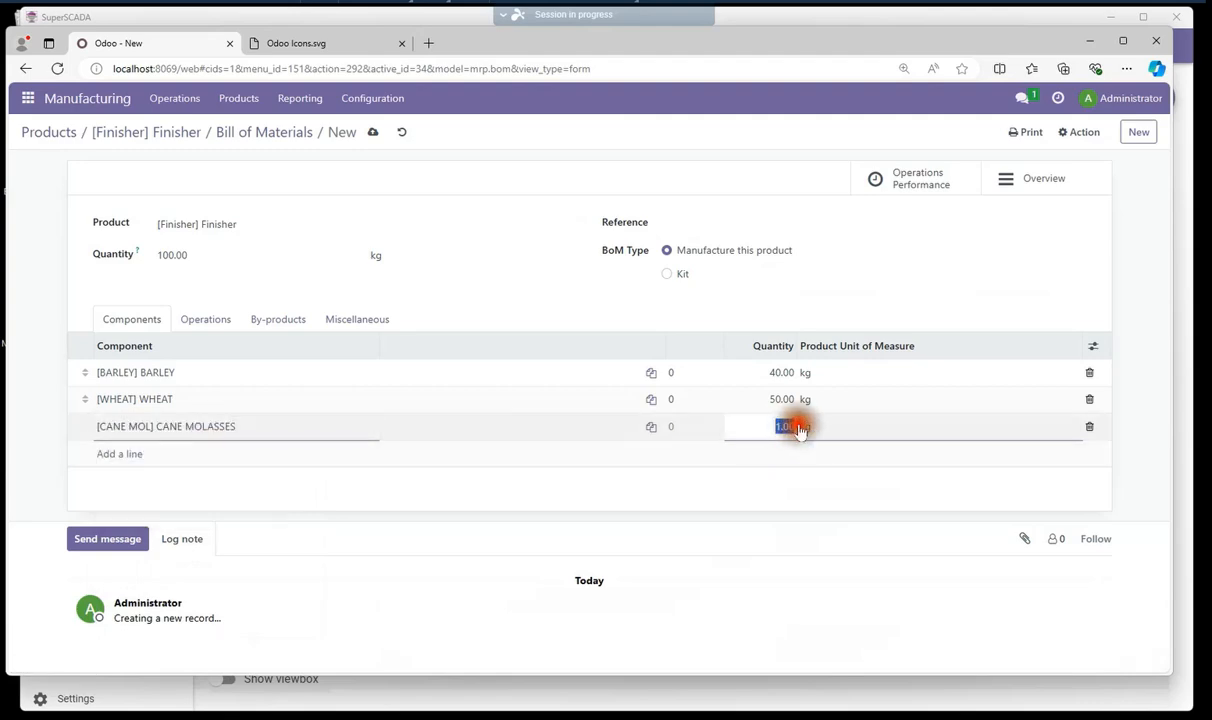
key("Tab")
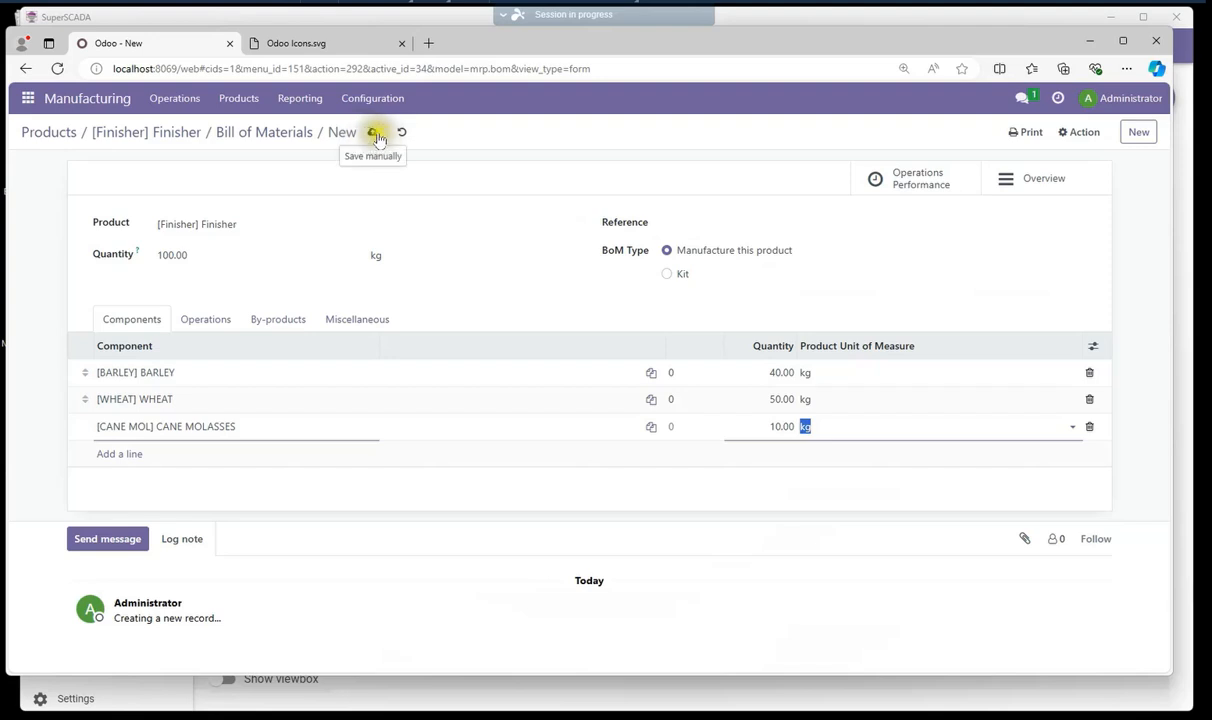
left_click(373, 133)
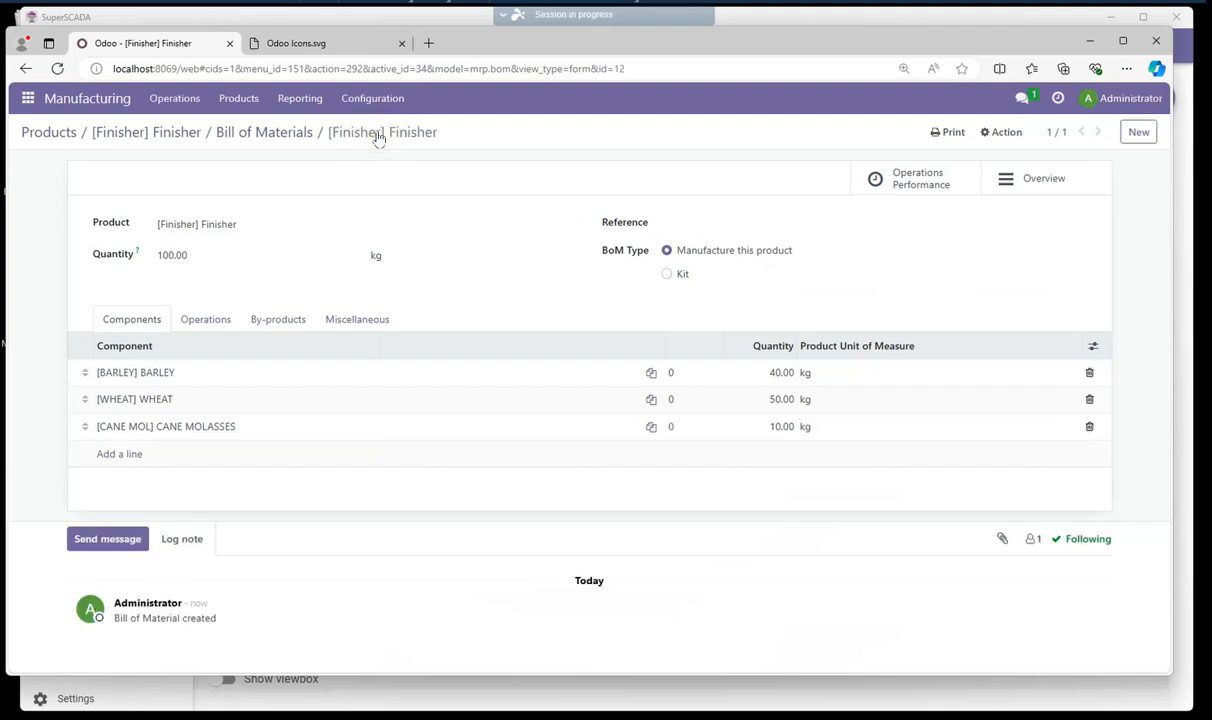
Open the Manufacturing products overview and display it as a list to review the product tags and stock.
left_click(238, 97)
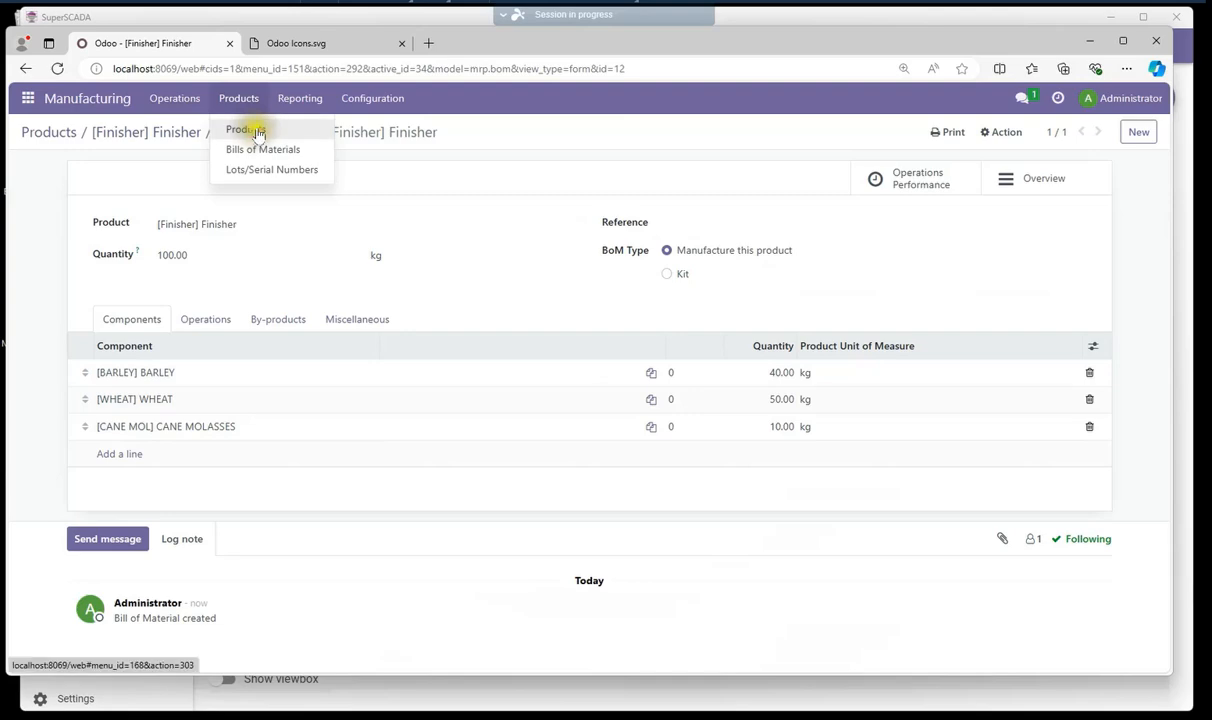
left_click(245, 127)
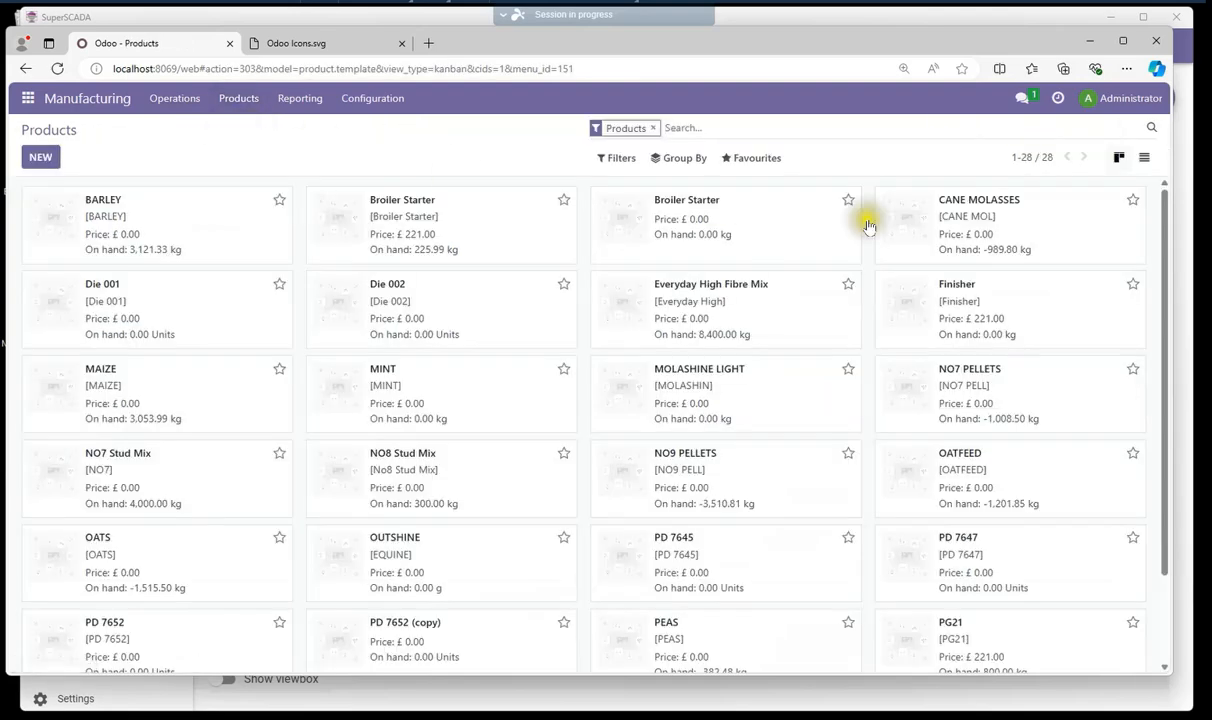
left_click(1144, 157)
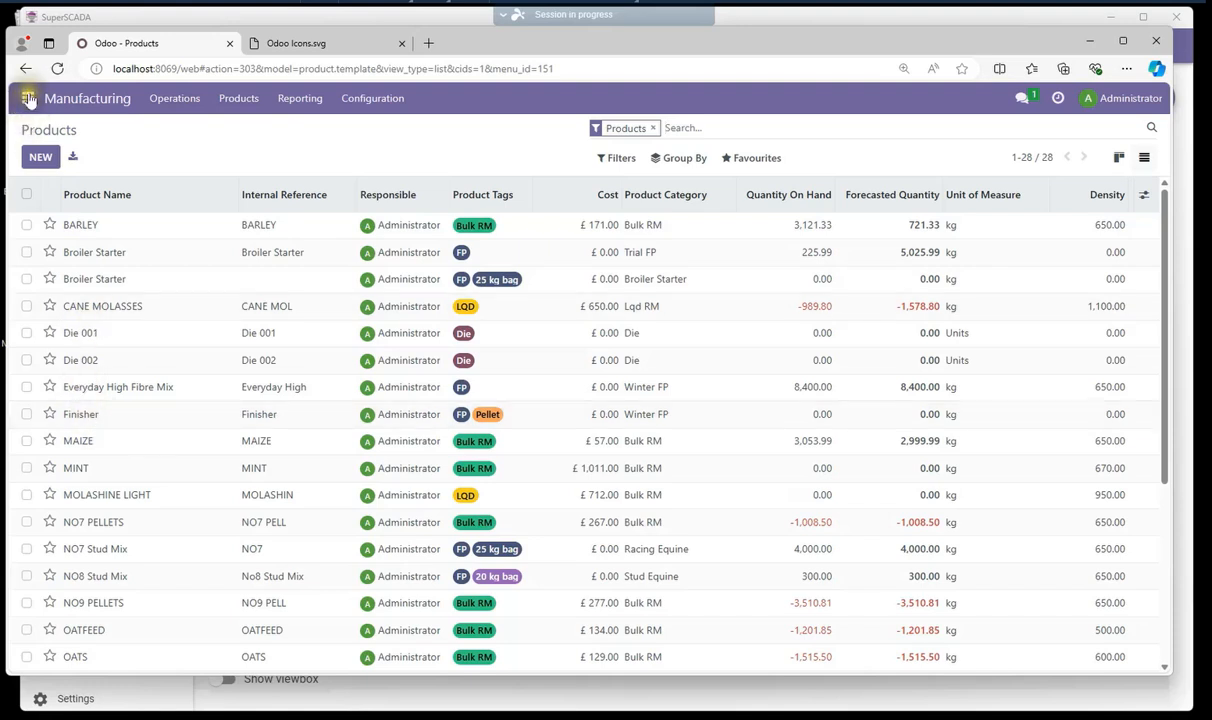
Create a new manufacturing order for the Finisher product.
left_click(29, 100)
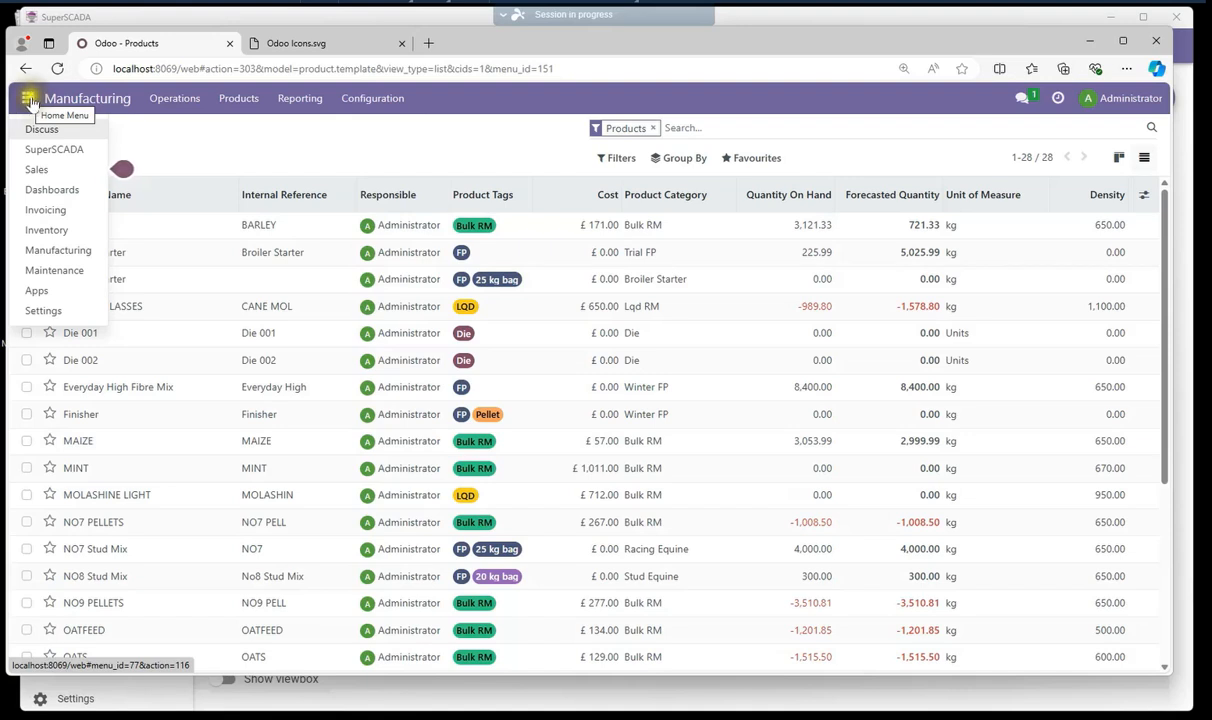
left_click(57, 249)
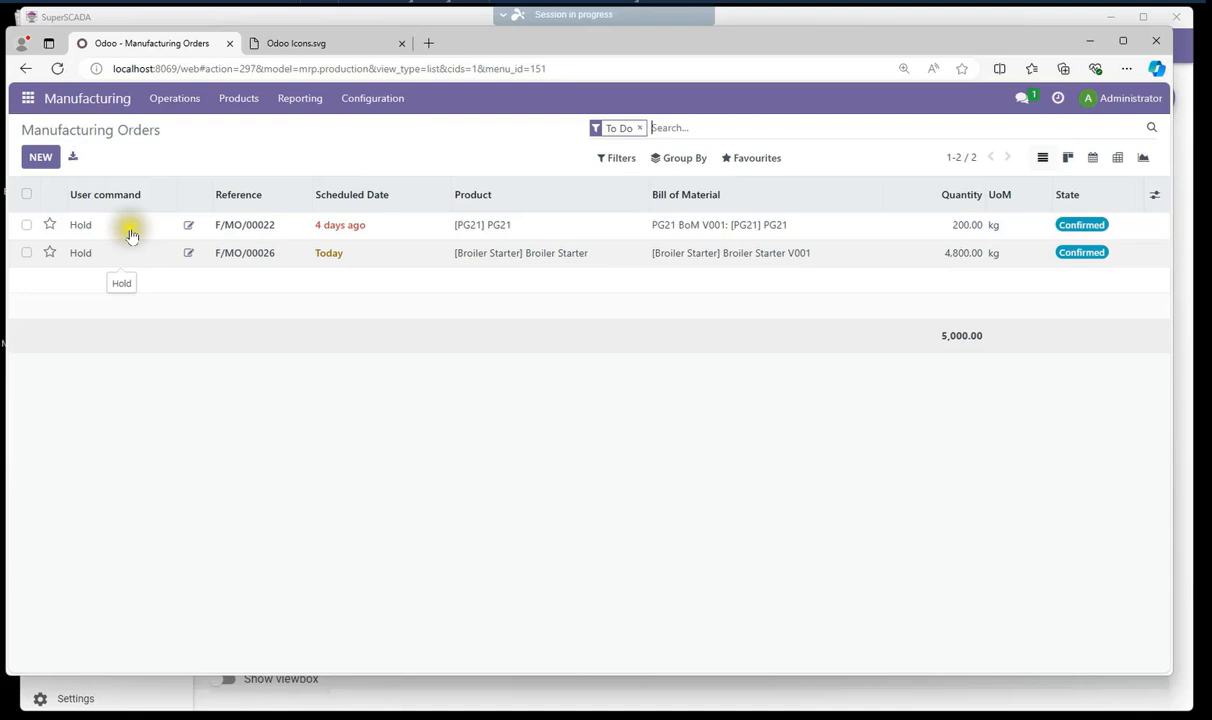
left_click(41, 158)
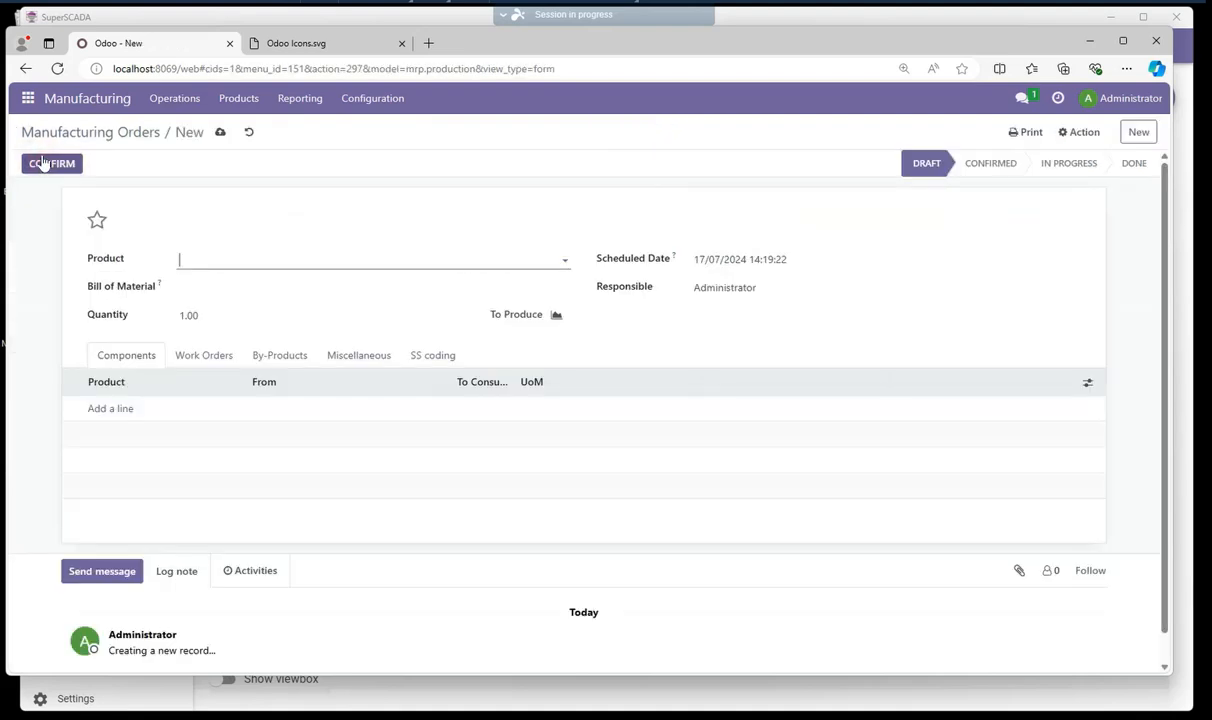
left_click(204, 258)
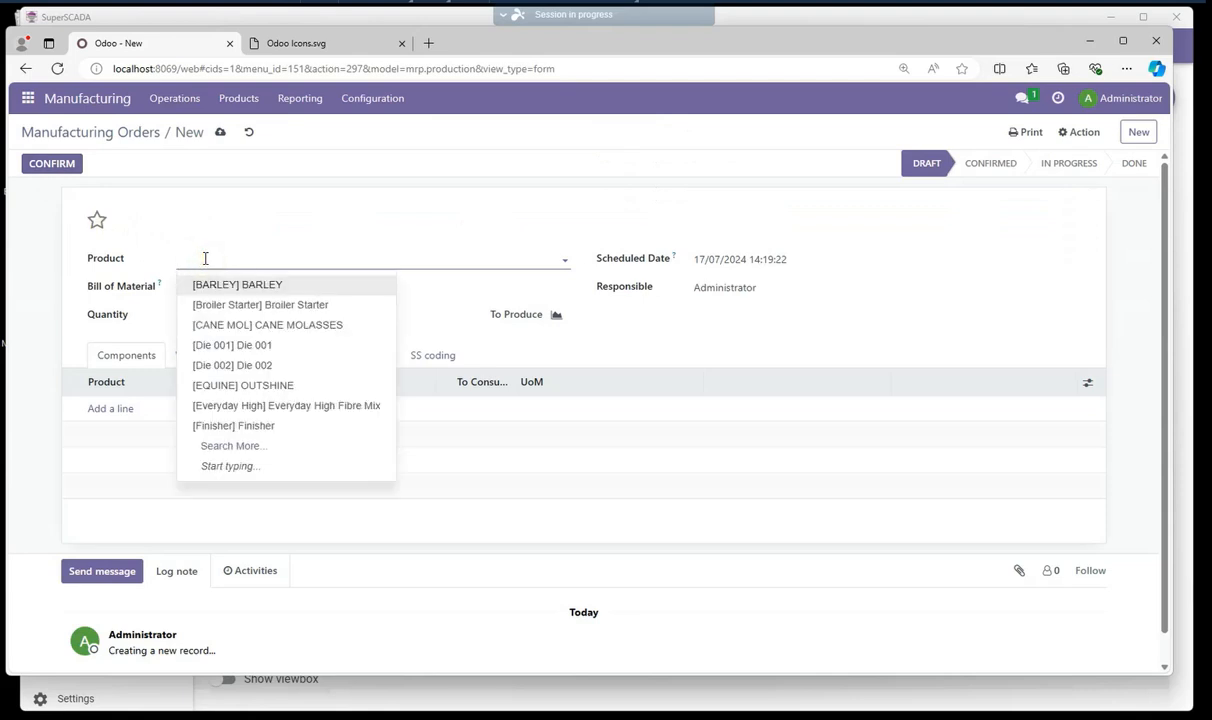
type("fi")
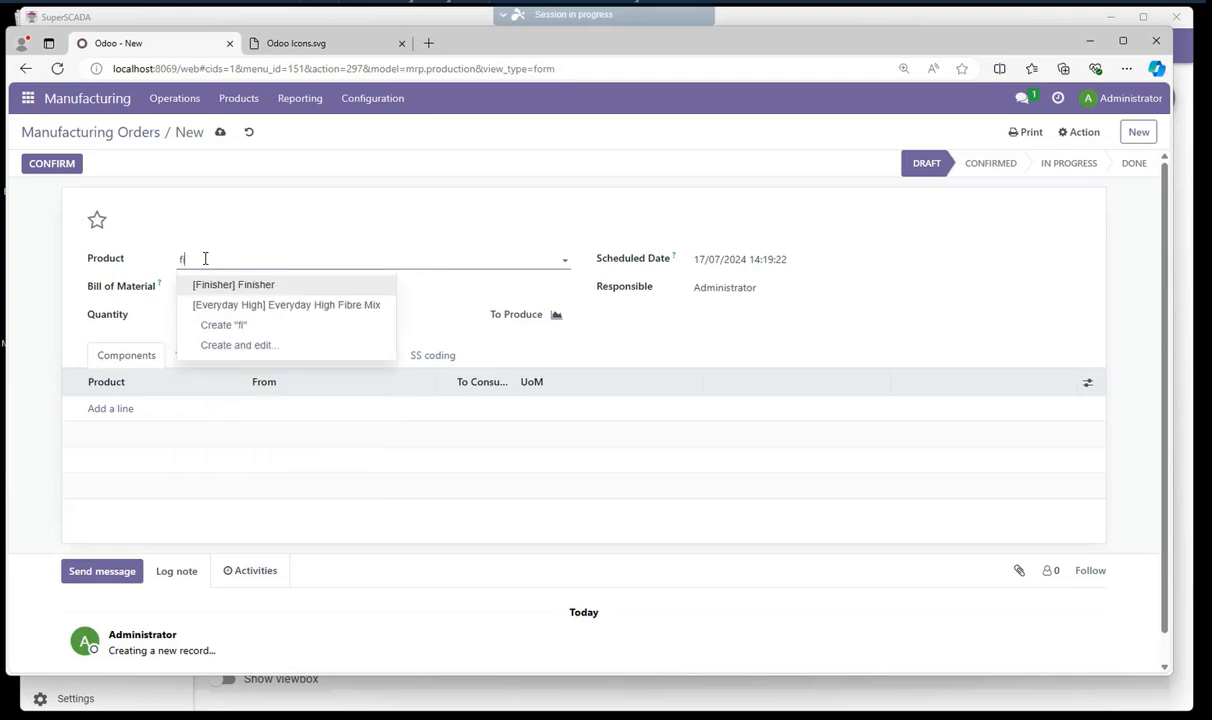
left_click(258, 285)
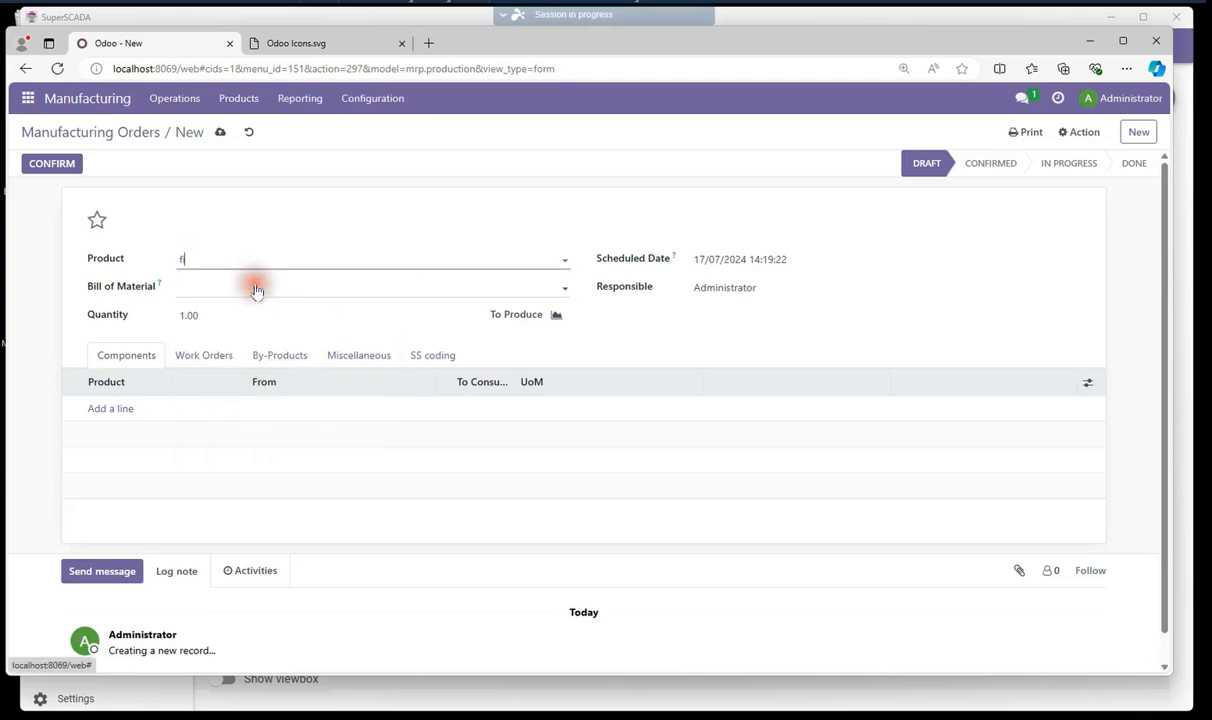
left_click(255, 285)
Set the Finisher manufacturing order's quantity to 5000 kg and confirm the order.
left_click(180, 322)
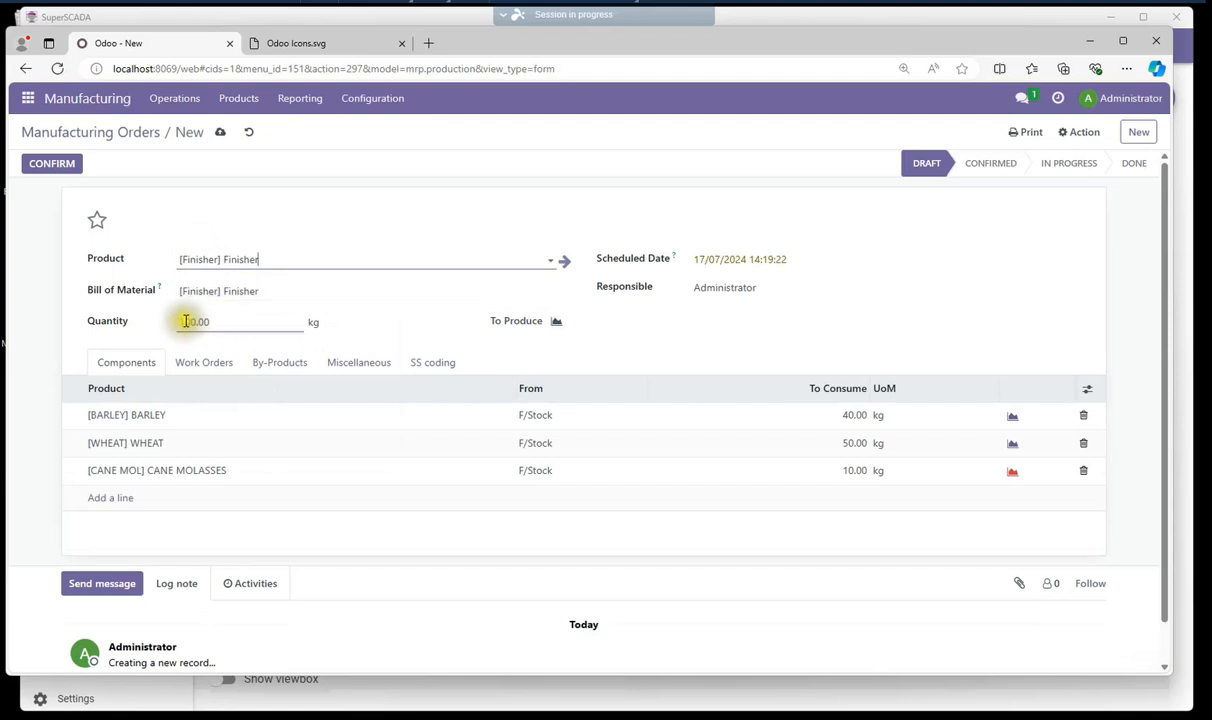
left_click_drag(183, 321, 222, 316)
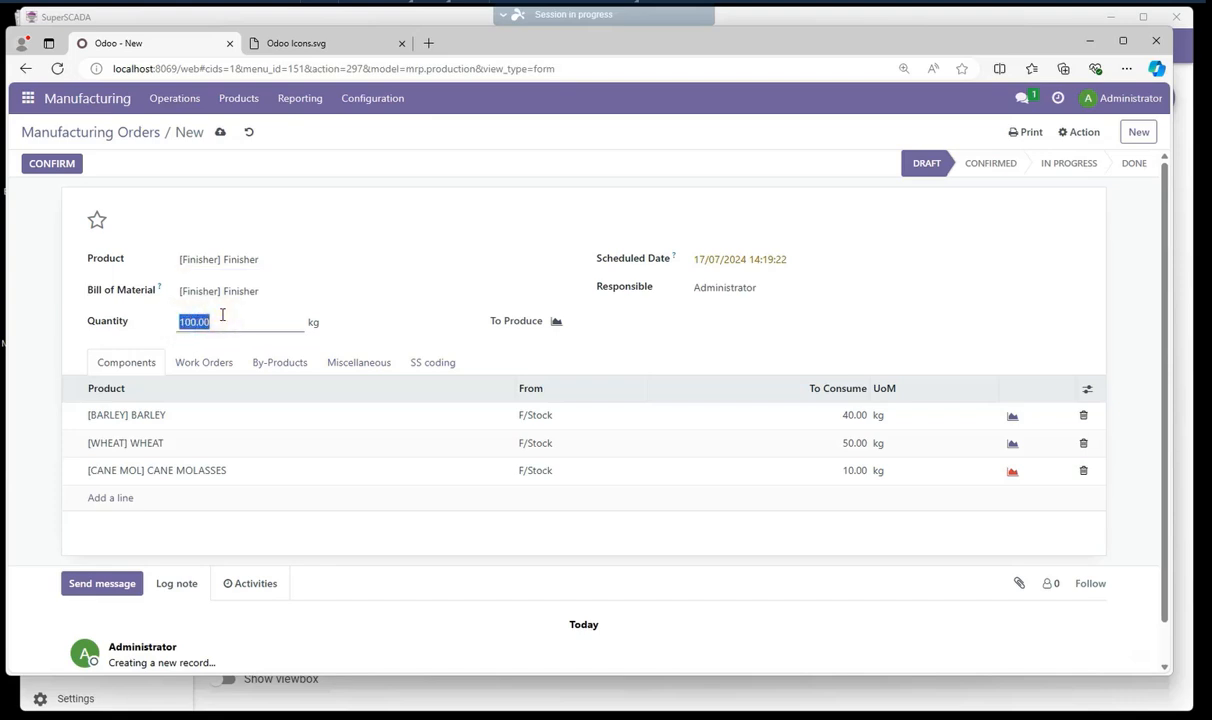
type("5000")
key("Tab")
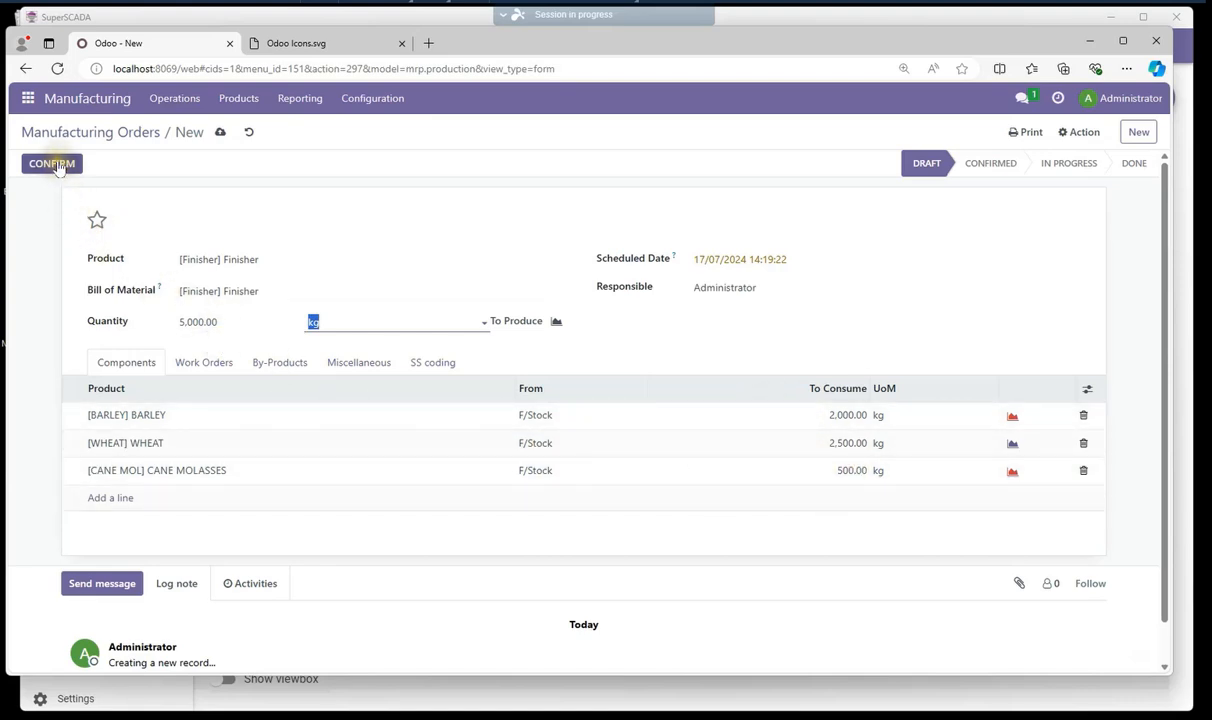
left_click(52, 163)
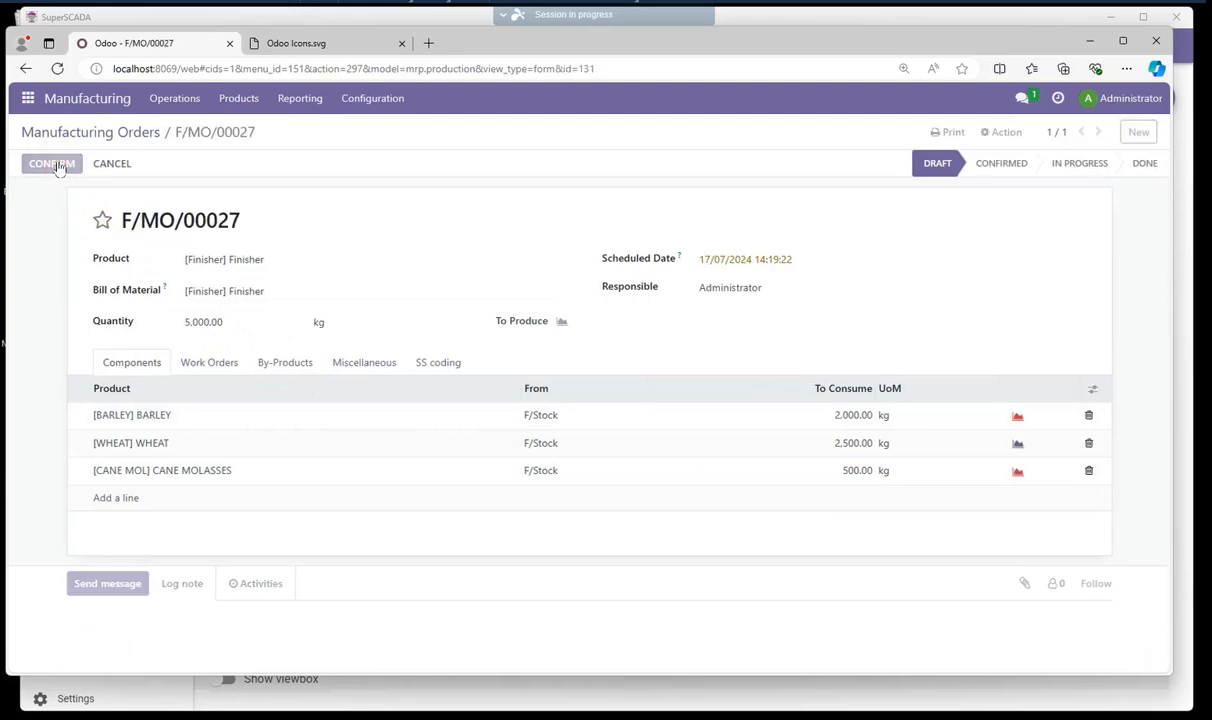
left_click(60, 170)
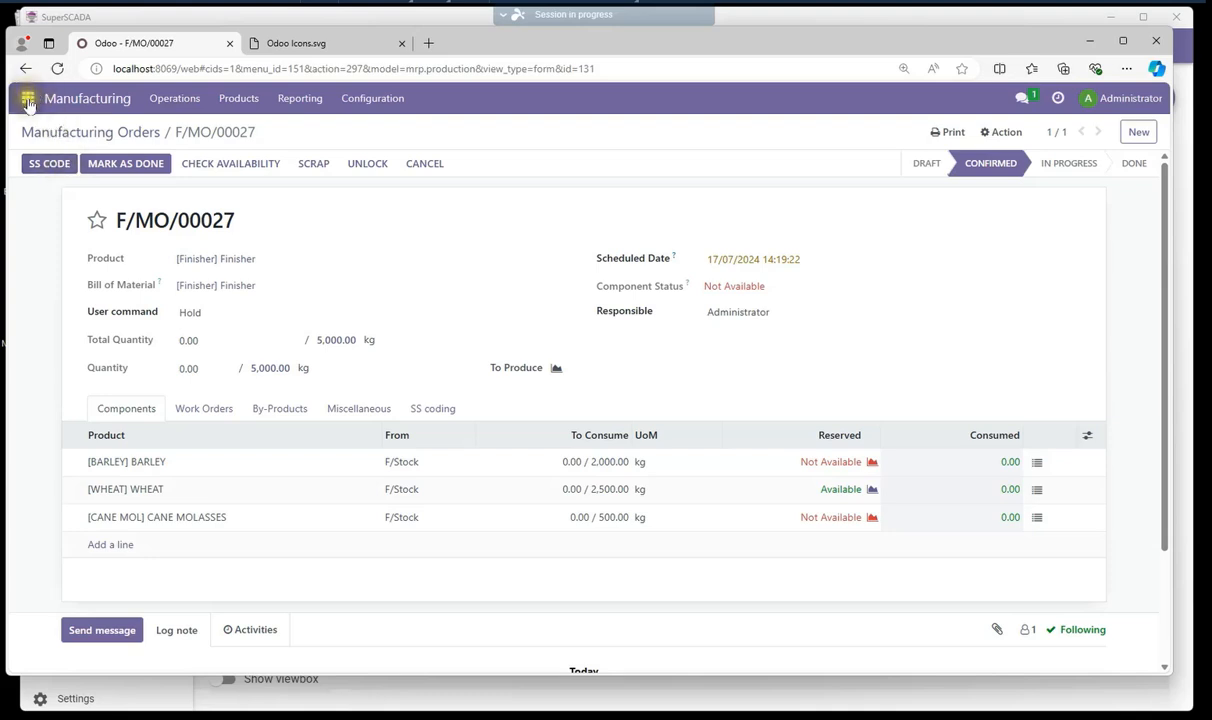
In the manufacturing orders list, change the Finisher order's user command to Make in order.
left_click(29, 98)
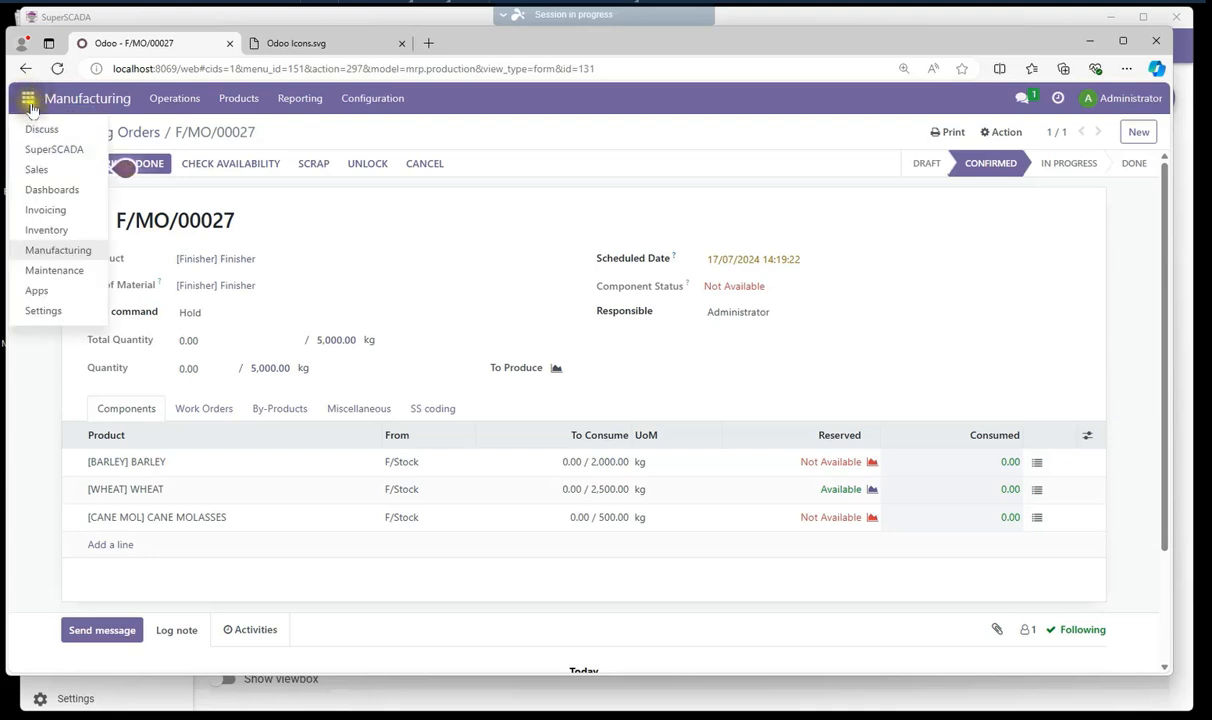
left_click(64, 252)
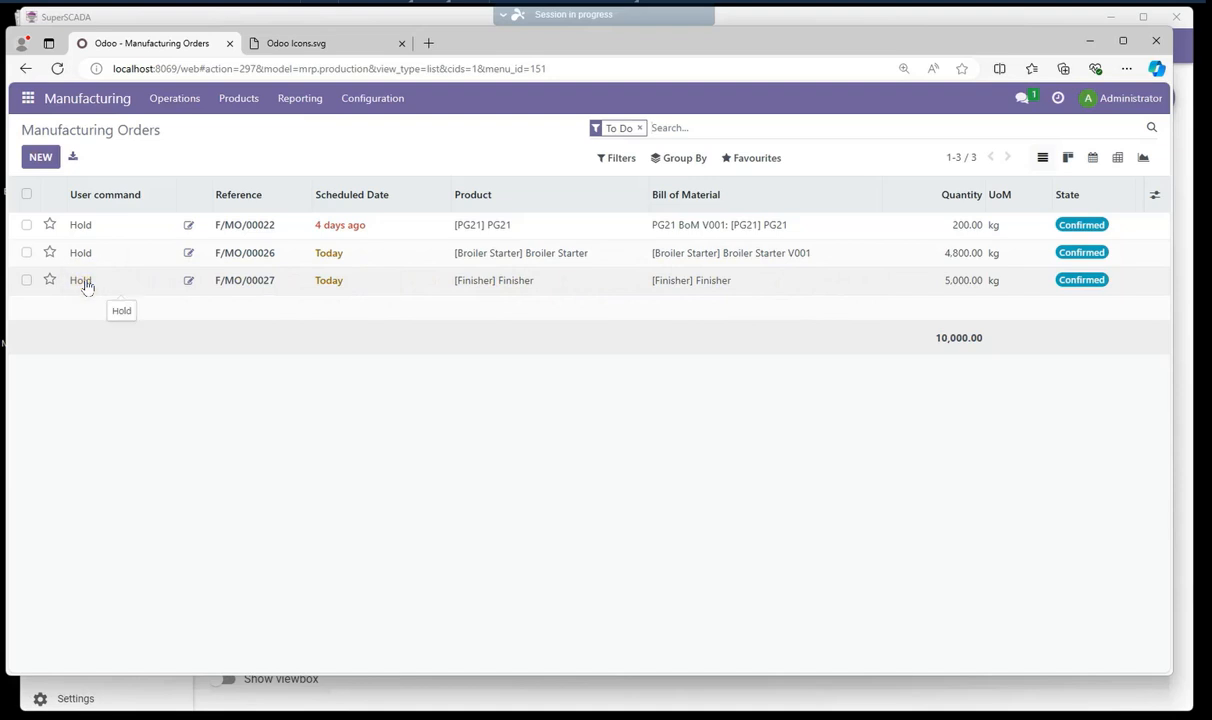
left_click(189, 283)
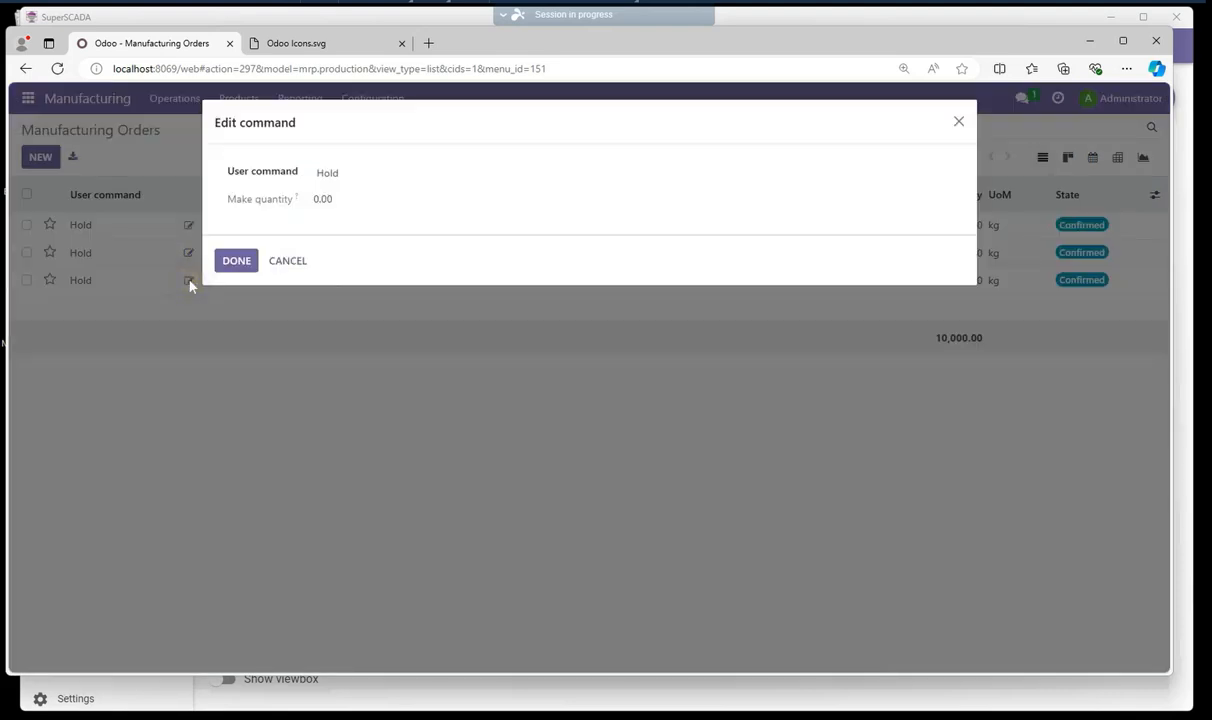
left_click(352, 174)
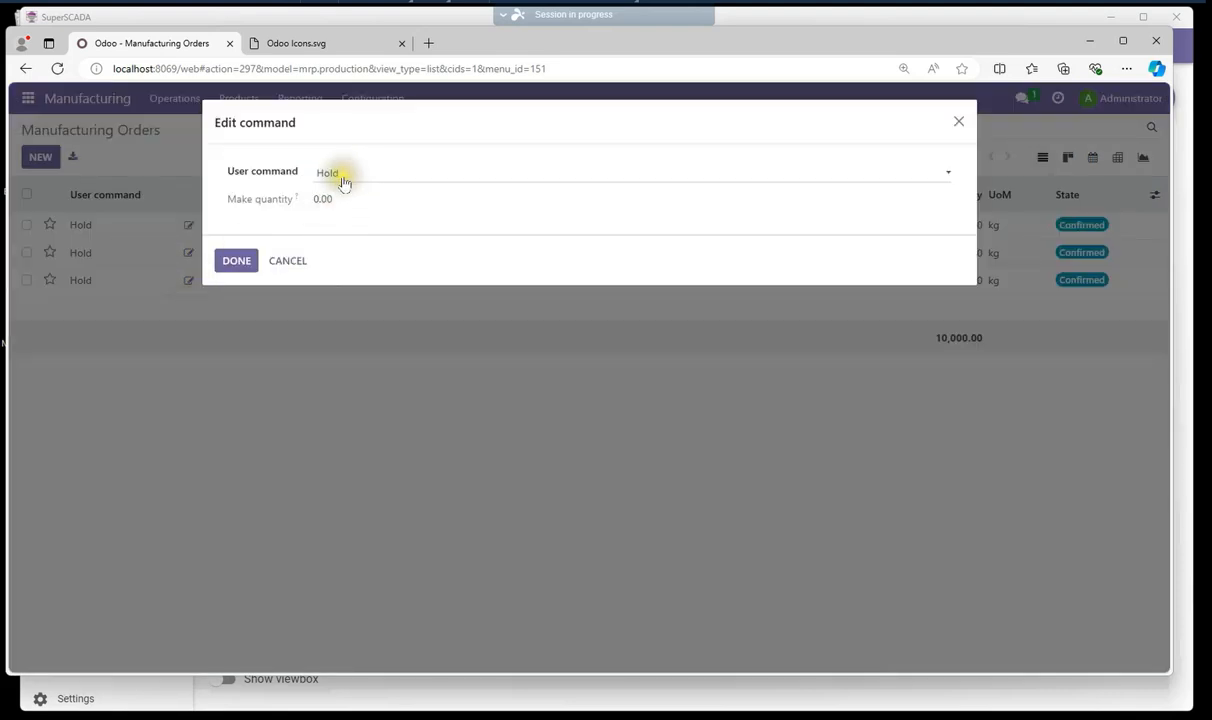
left_click(345, 178)
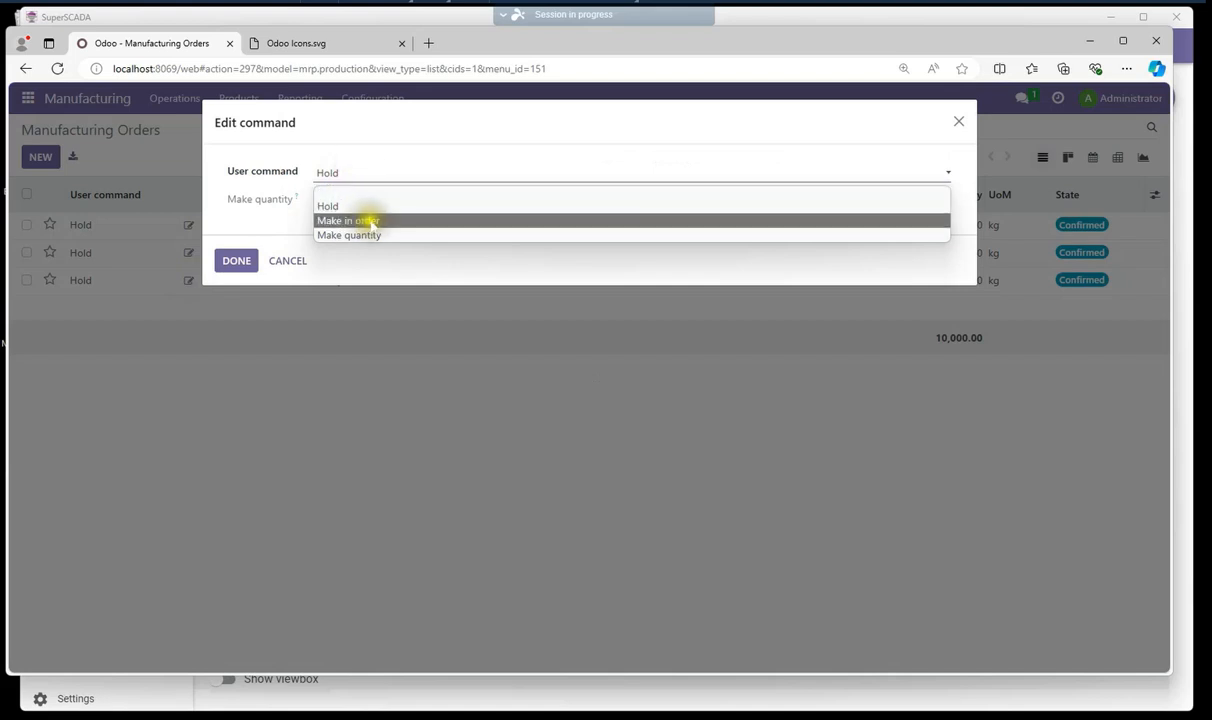
left_click(370, 221)
left_click(247, 262)
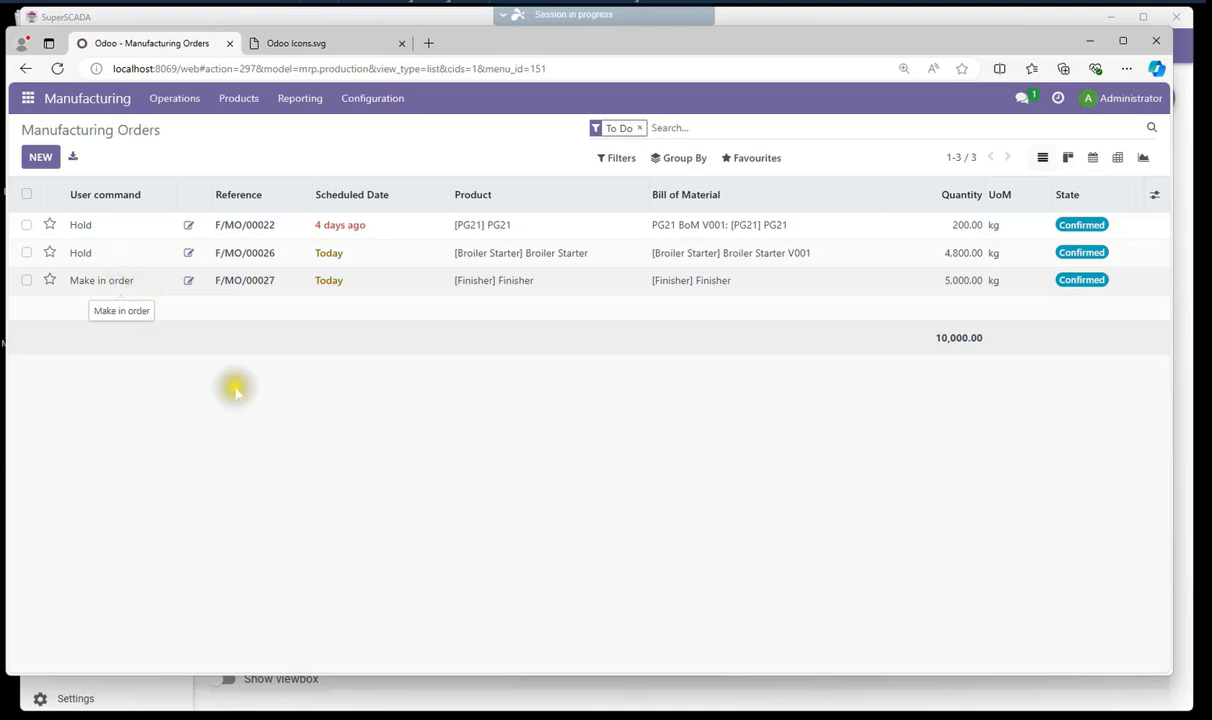
Switch to SuperSCADA and release the production hold to run the first Finisher batch, reapplying the hold during the weigher discharge.
left_click(1105, 701)
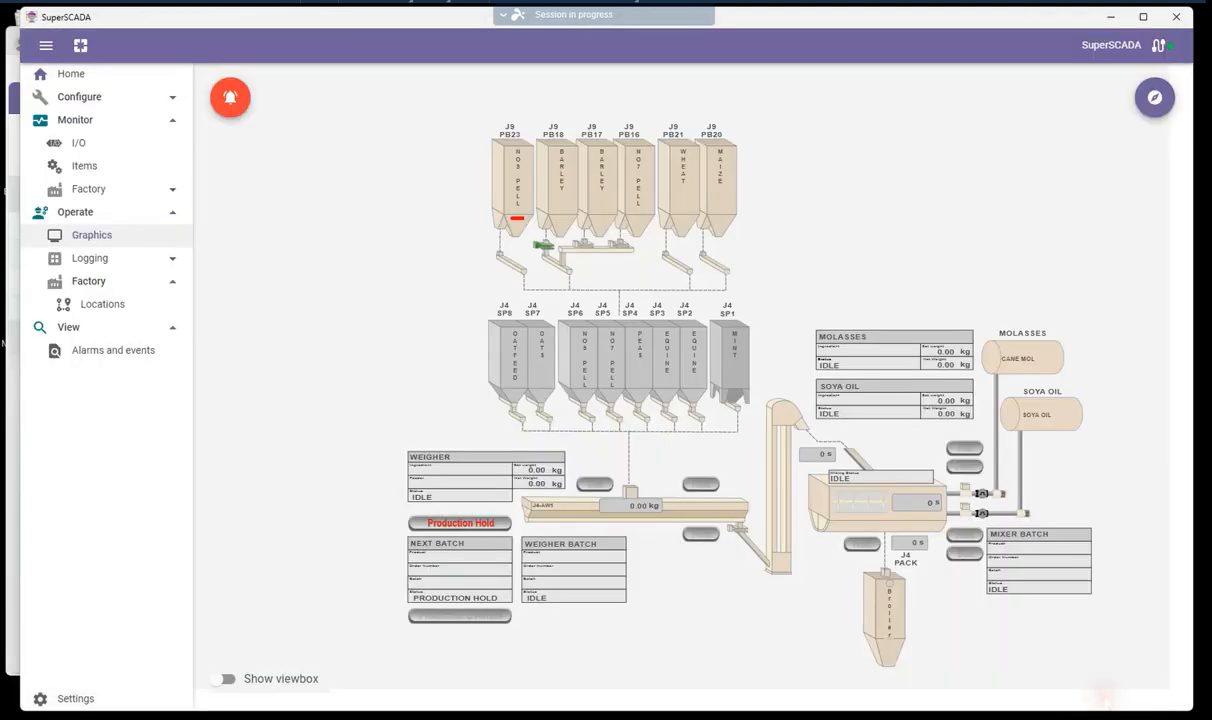
left_click(462, 523)
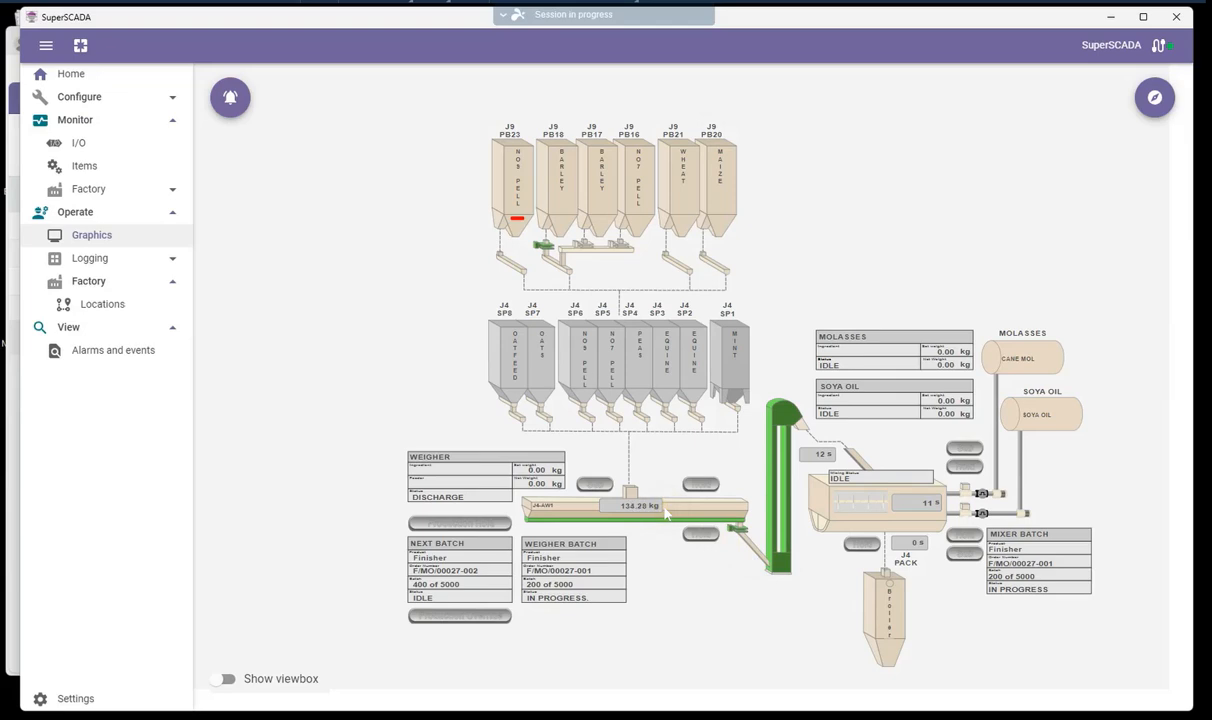
left_click(460, 525)
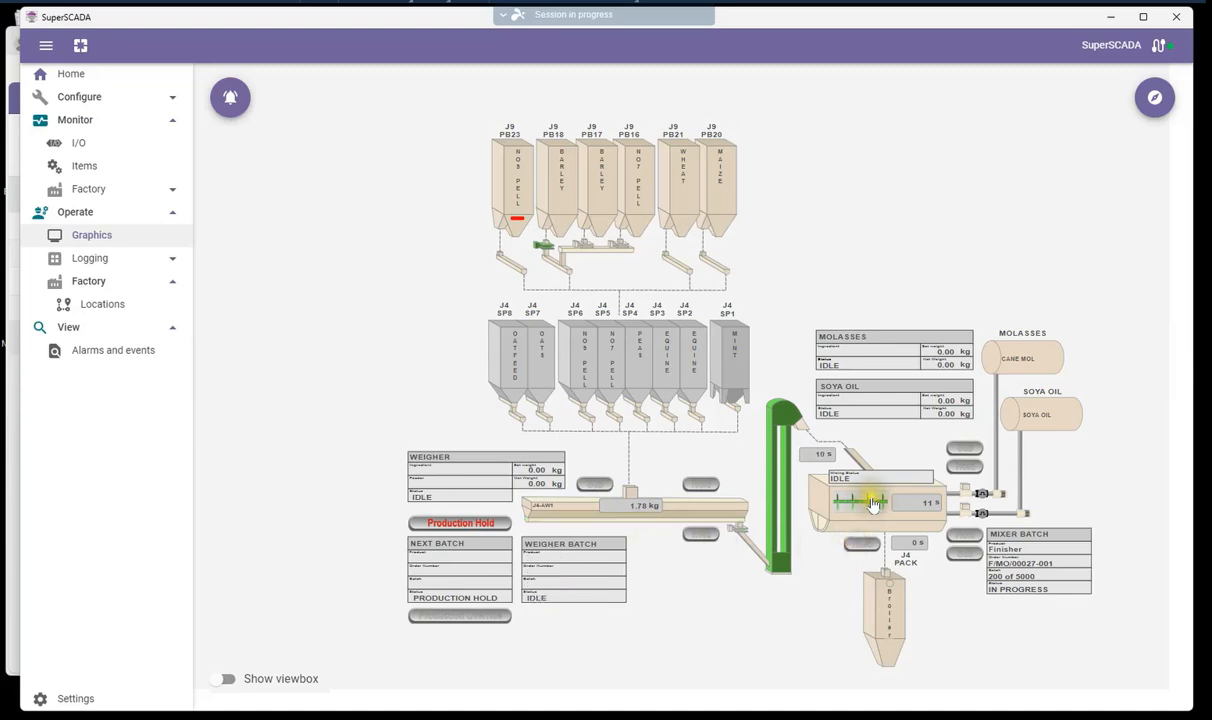
mouse_move(858, 505)
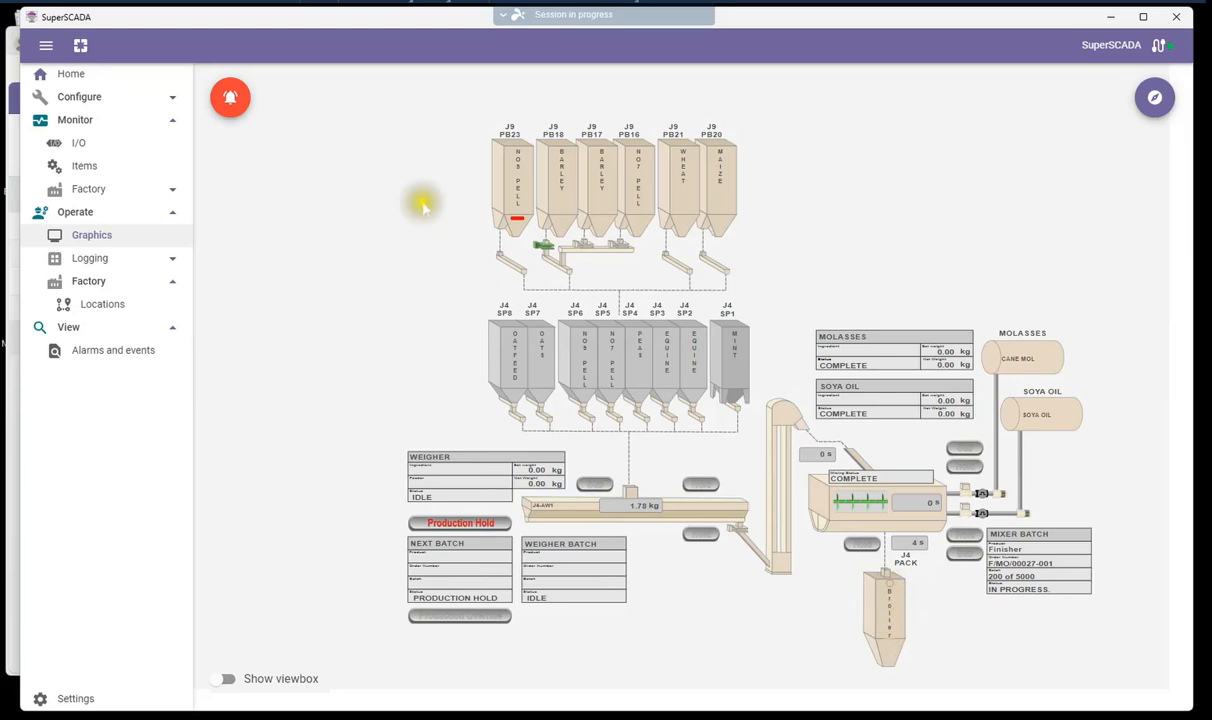
Check the active alarms and set the PACK location's contents to product Finisher with quantity 0, reopening and saving the settings once more.
left_click(234, 100)
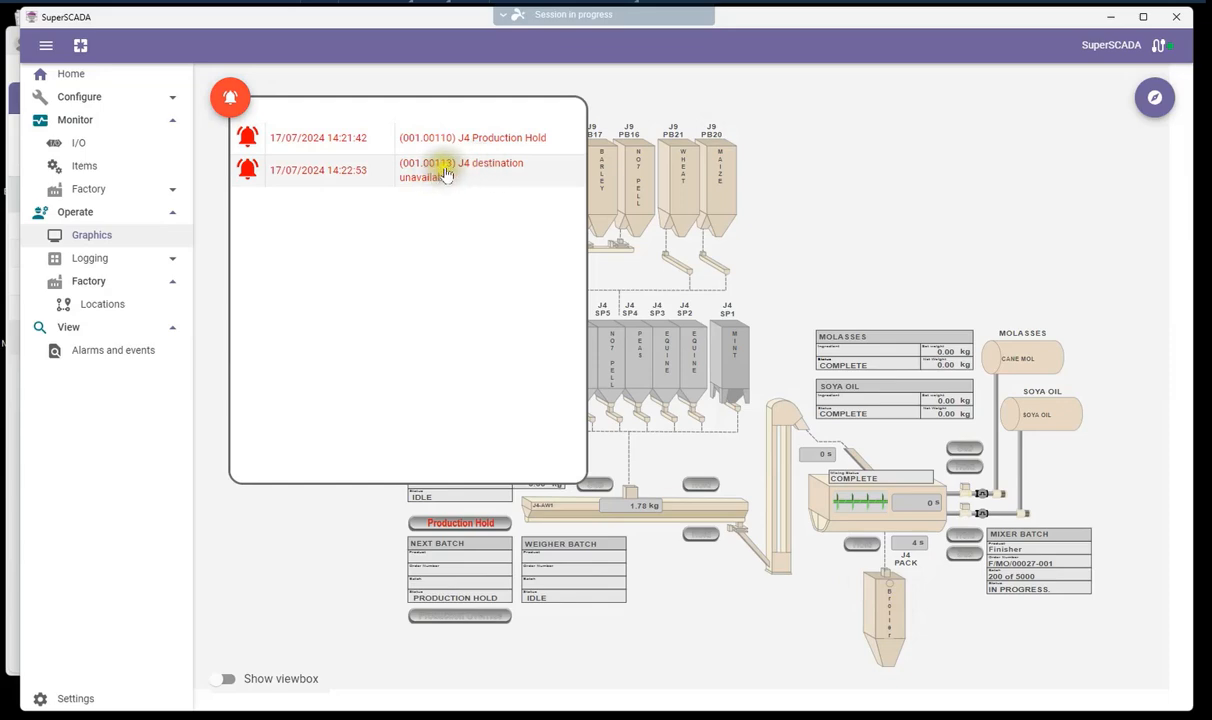
left_click(895, 610)
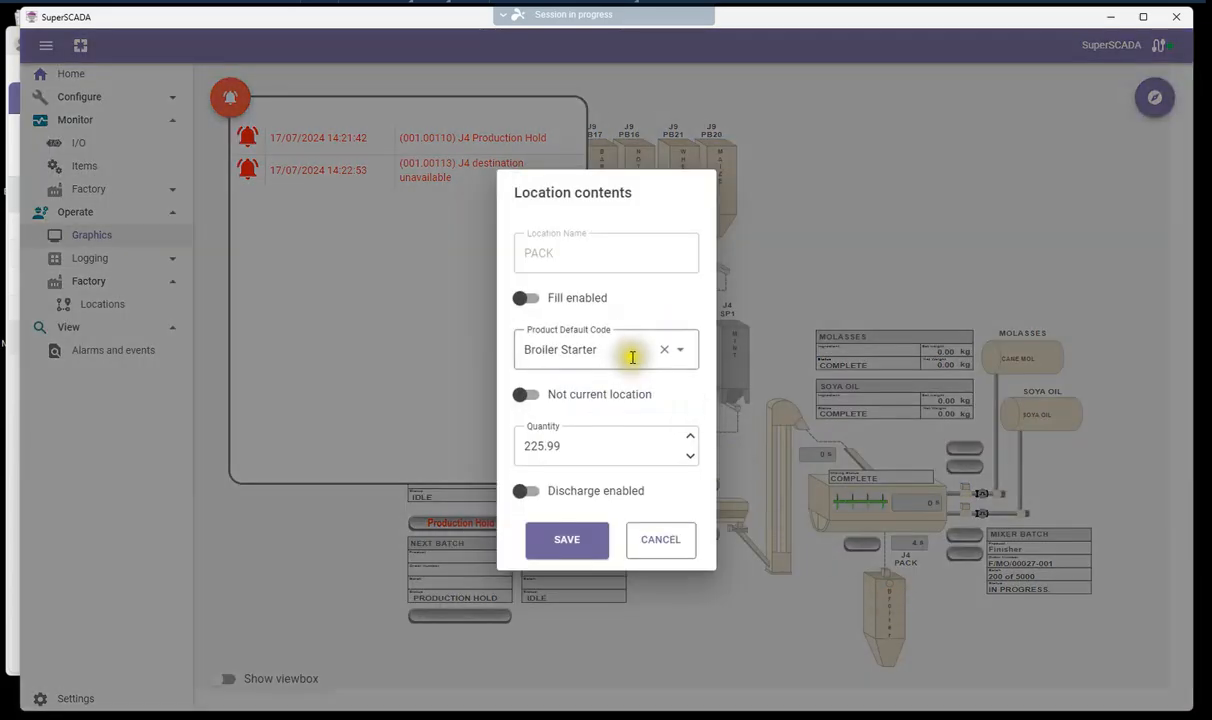
left_click(665, 349)
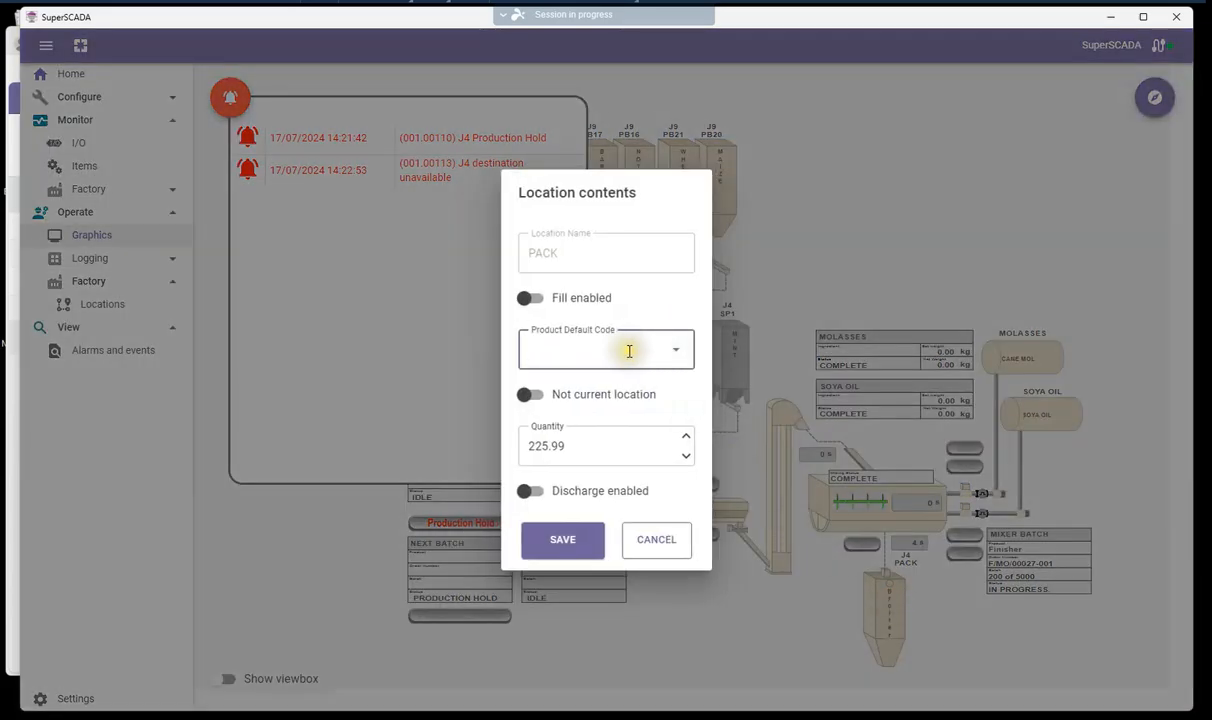
type("fin")
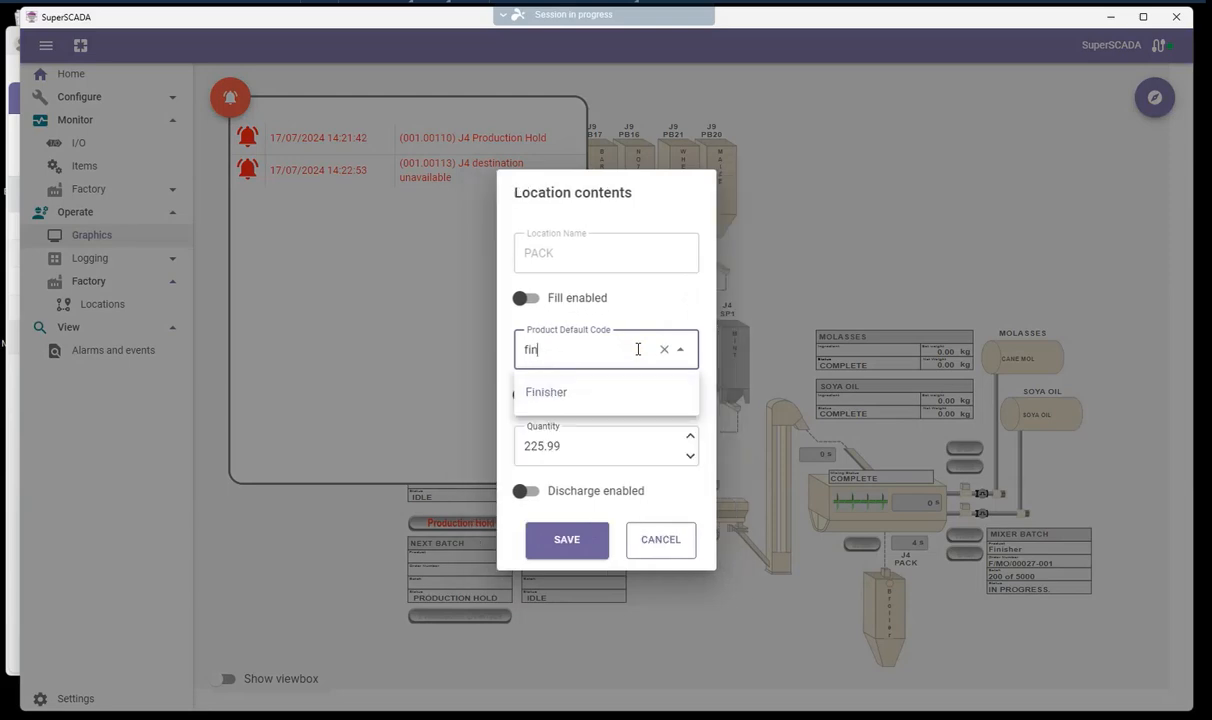
left_click(553, 392)
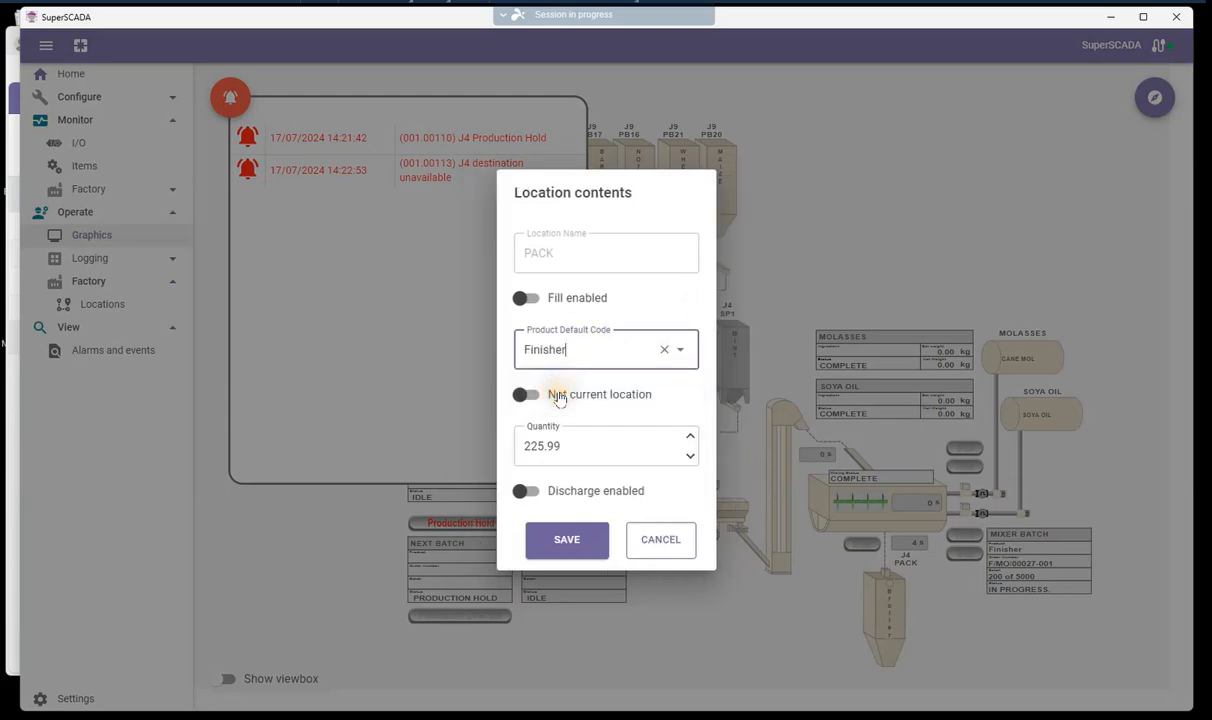
left_click_drag(564, 441, 510, 441)
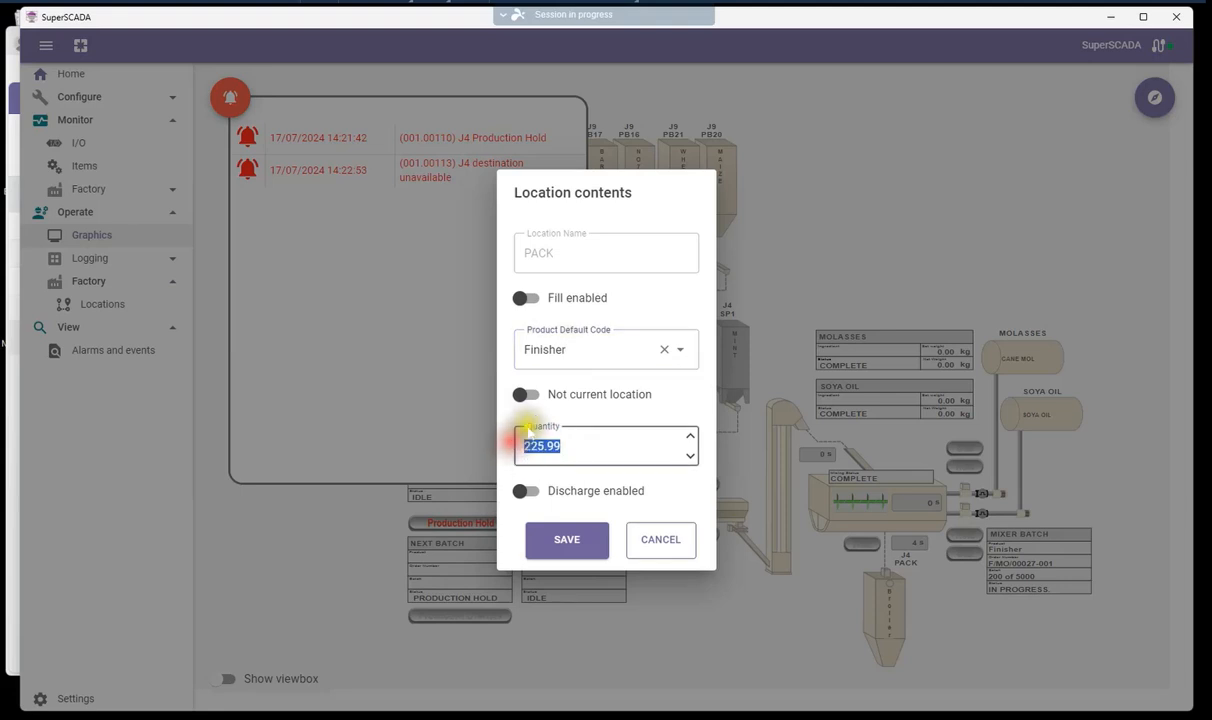
type("0")
left_click(569, 541)
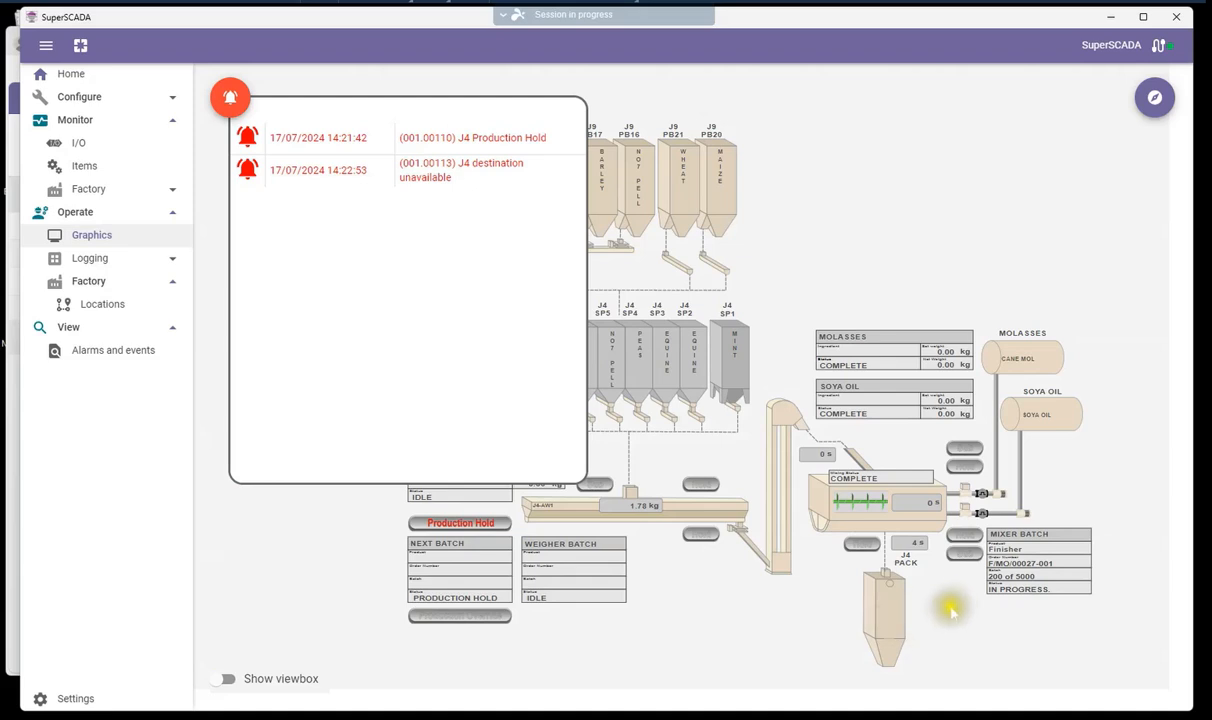
left_click(893, 619)
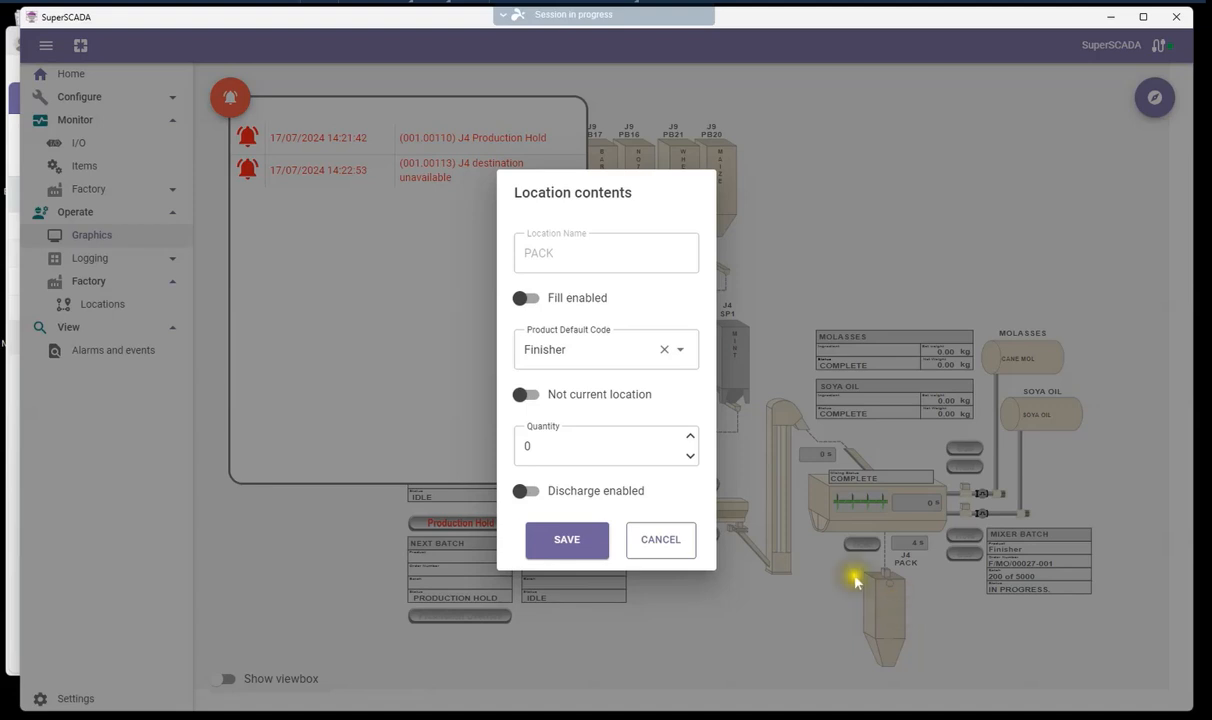
left_click(562, 545)
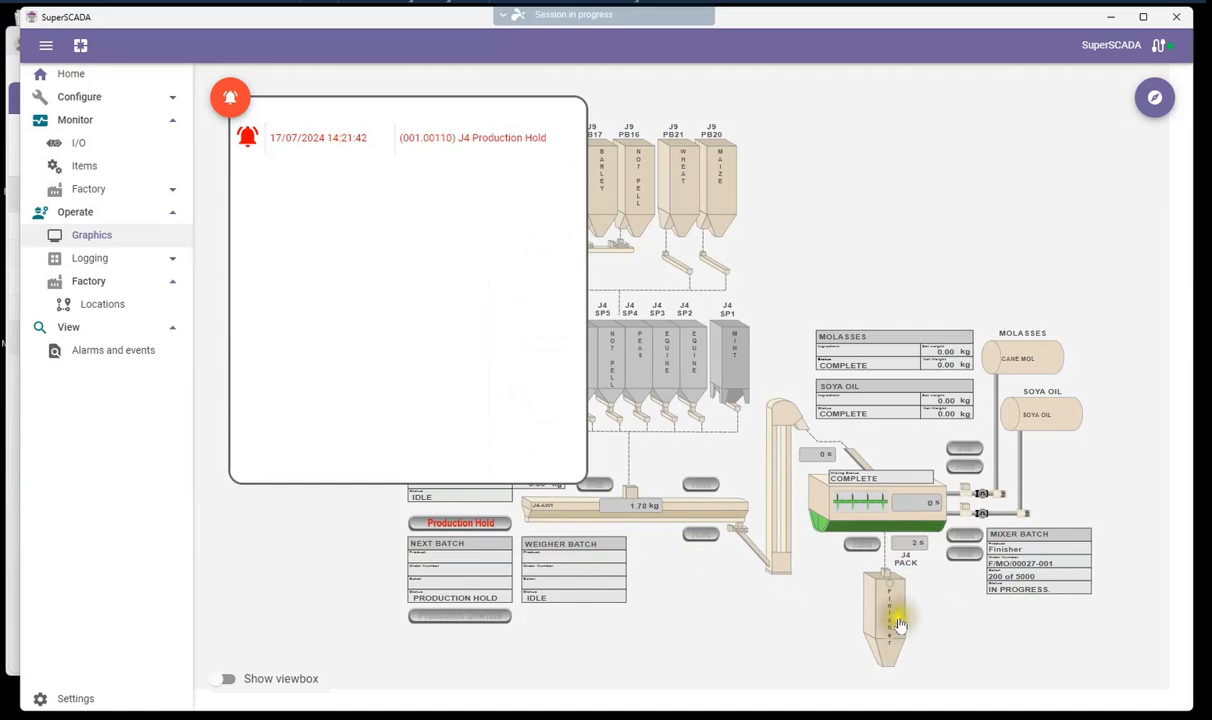
Switch to Odoo, refresh the manufacturing orders list, and toggle the Broiler Starter order's priority star on and back off.
left_click(12, 445)
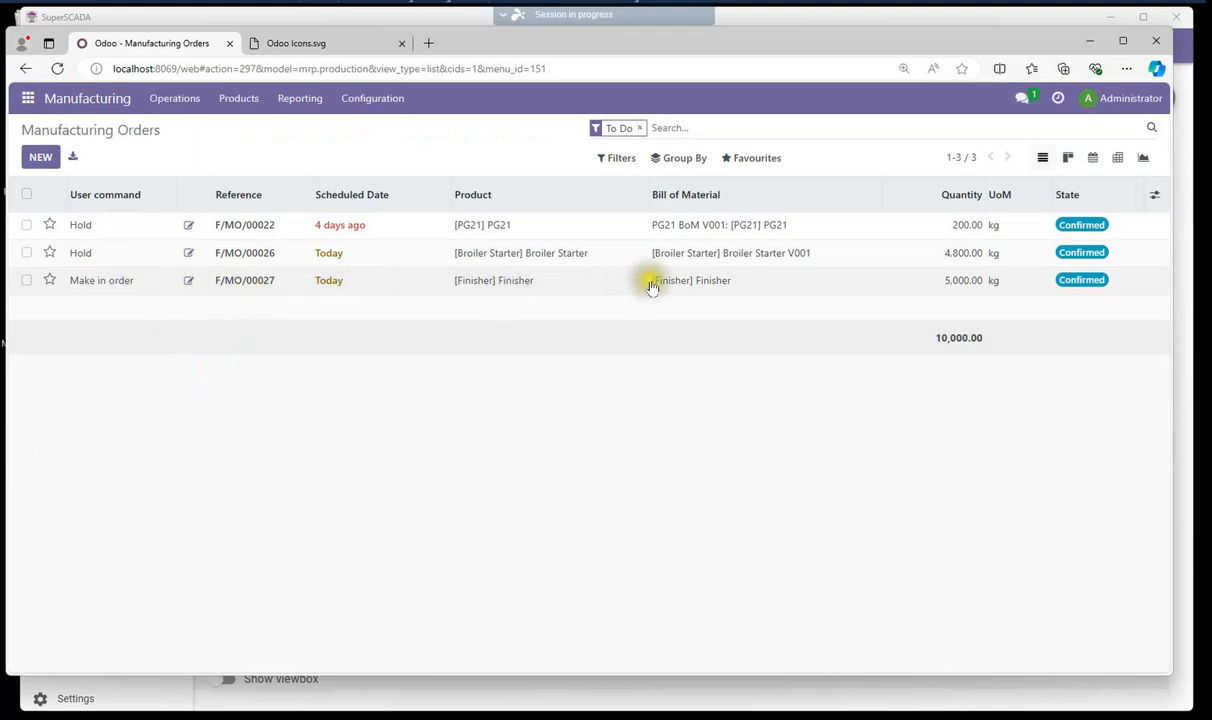
left_click(960, 285)
key("F5")
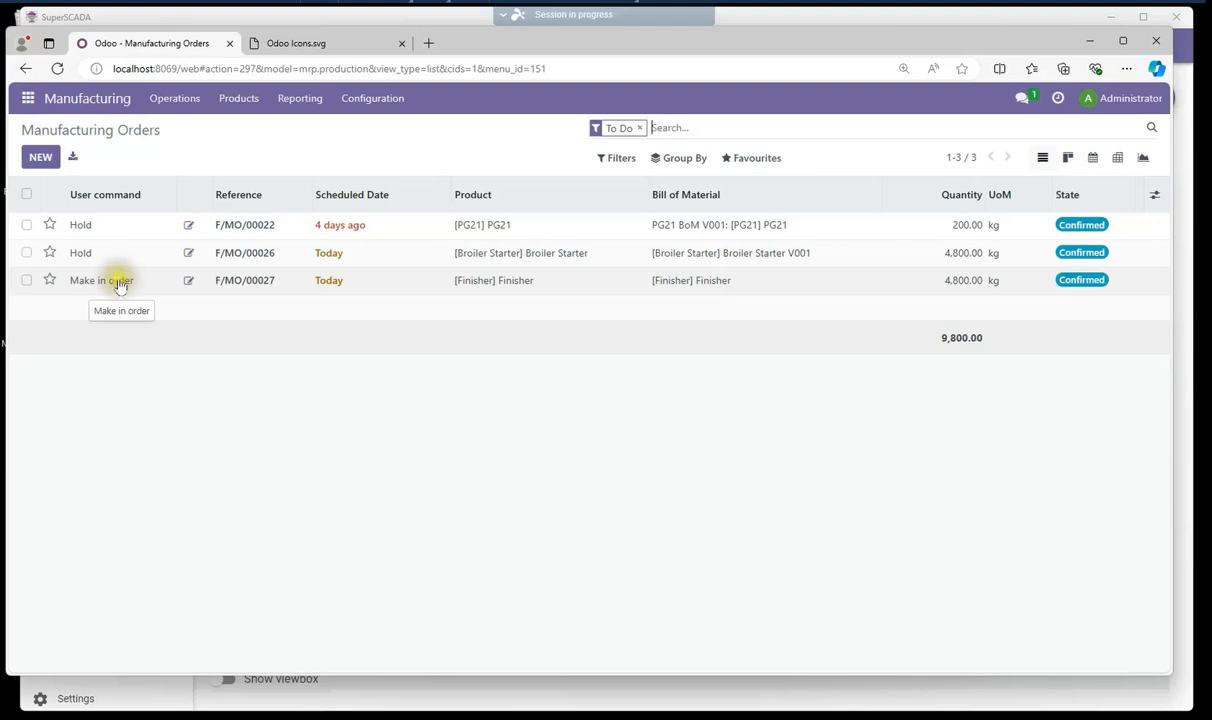
left_click(50, 253)
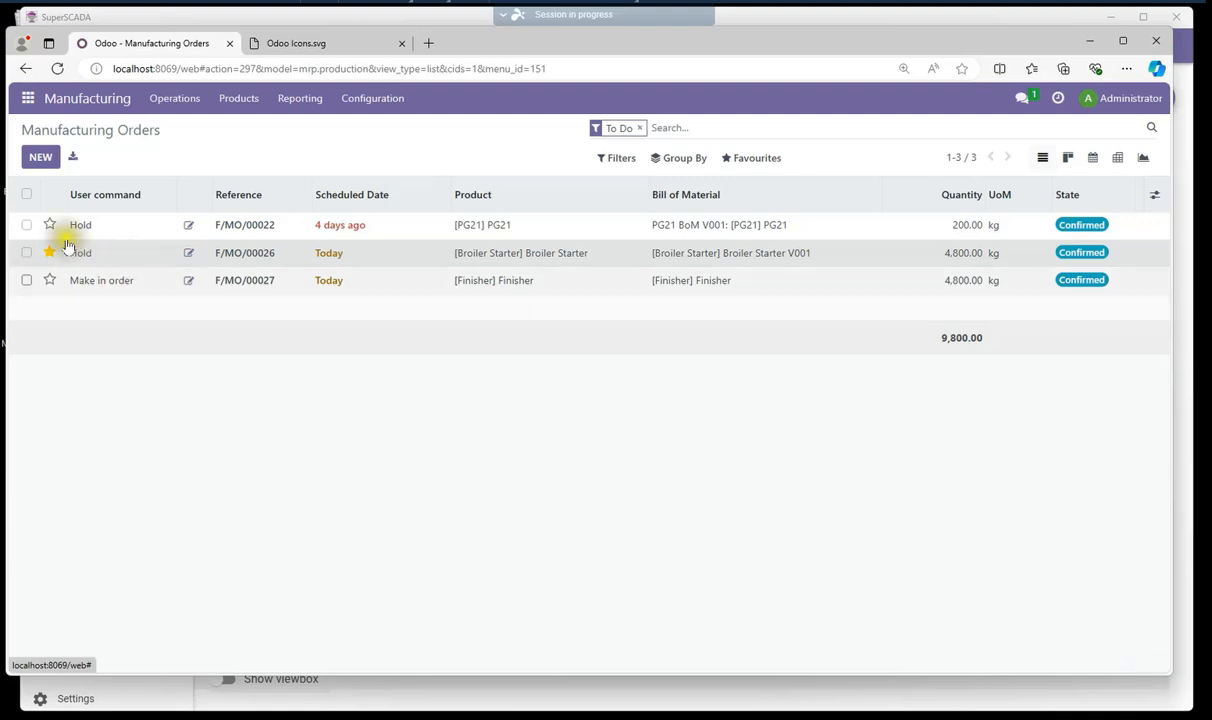
left_click(52, 253)
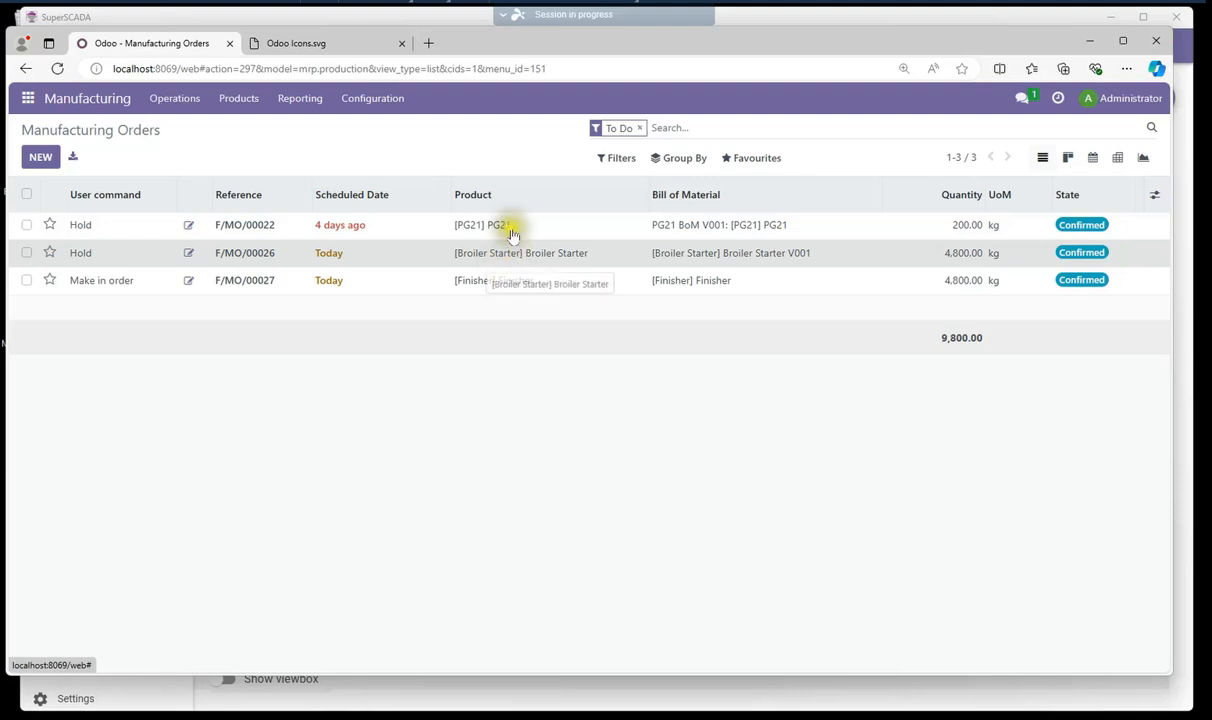
Remove the To Do filter from the manufacturing orders and sort them by scheduled date, newest first.
left_click(643, 129)
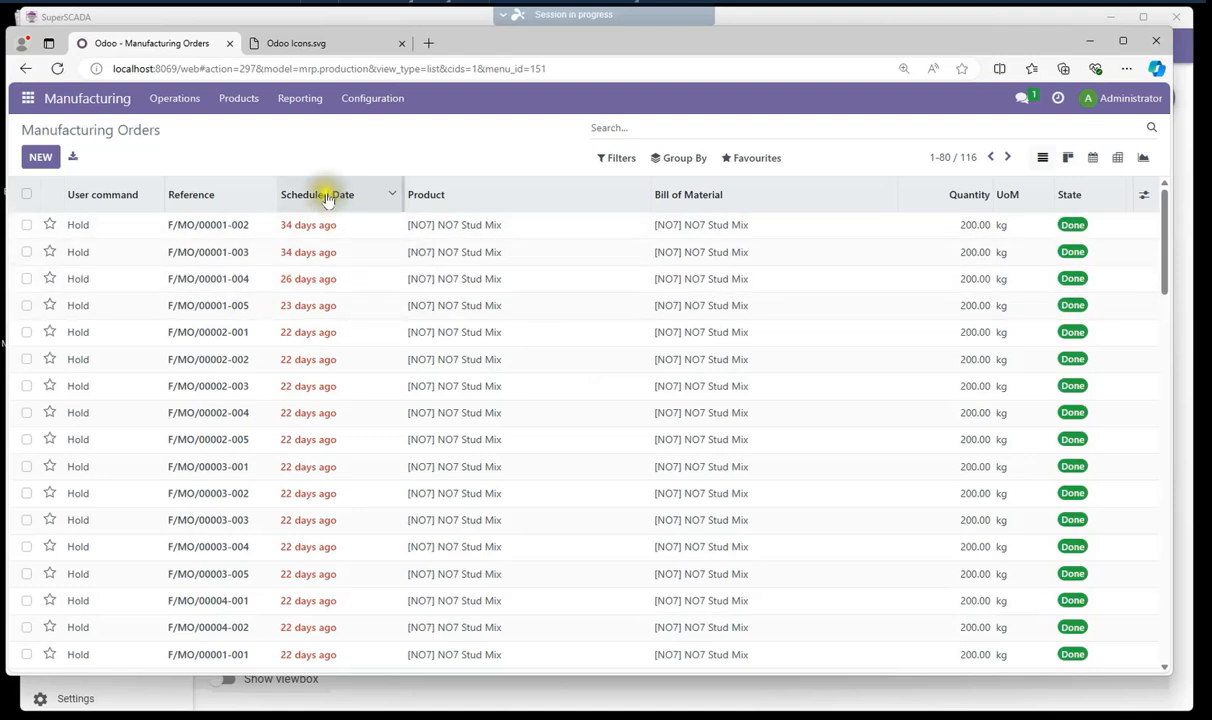
left_click(356, 203)
left_click(356, 203)
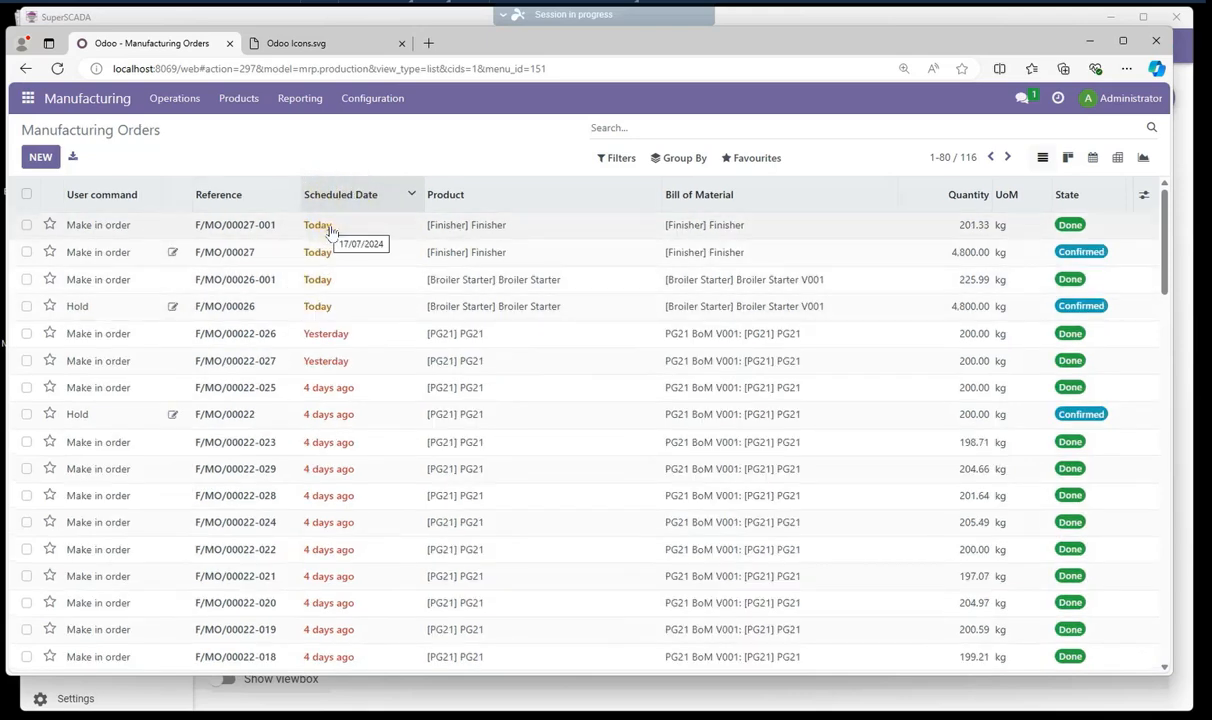
Open the completed Finisher batch order and examine its produced quantity, consumed components and change log.
left_click(326, 230)
left_click(249, 232)
left_click(249, 230)
left_click(249, 230)
left_click(249, 230)
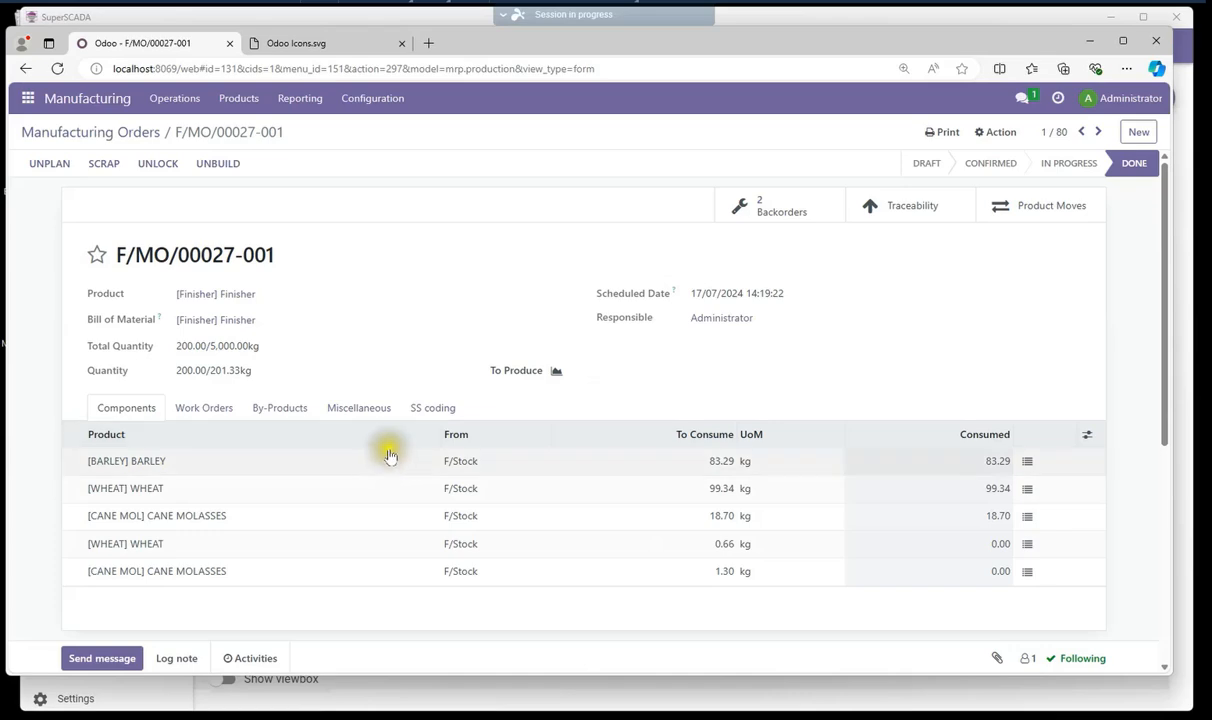
scroll(390, 455, "down", 2)
scroll(388, 452, "up", 2)
scroll(398, 500, "down", 4)
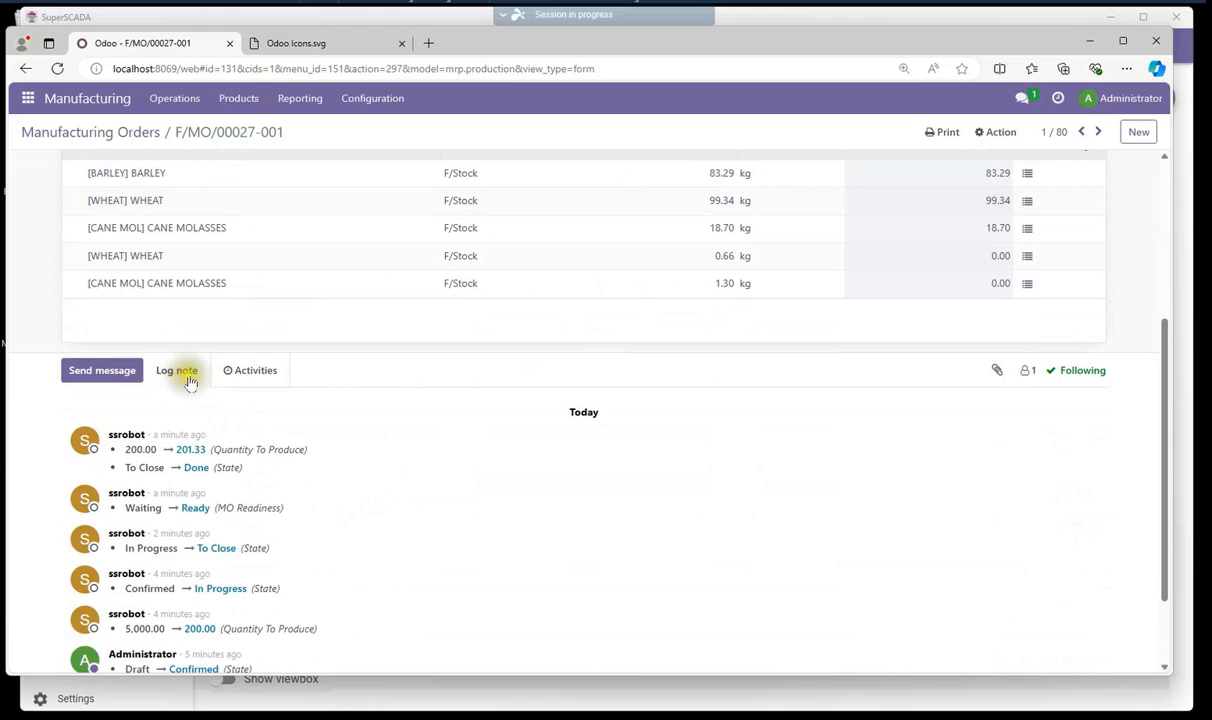
scroll(320, 441, "up", 4)
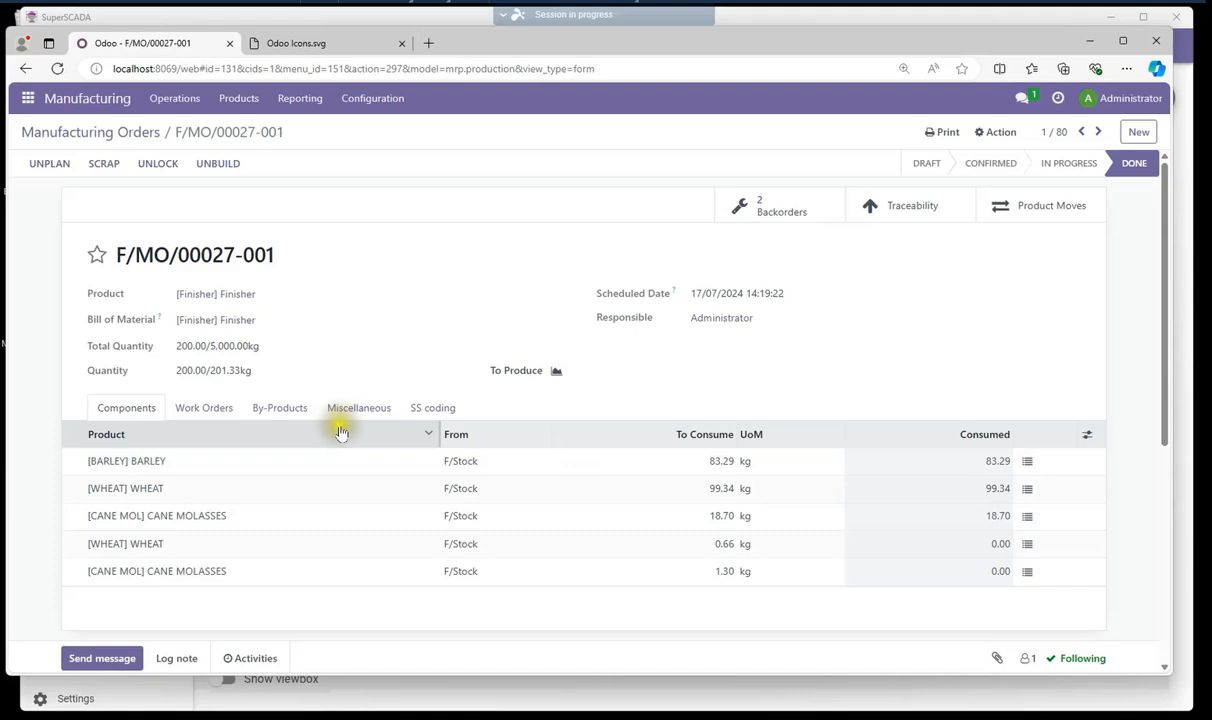
left_click(362, 490)
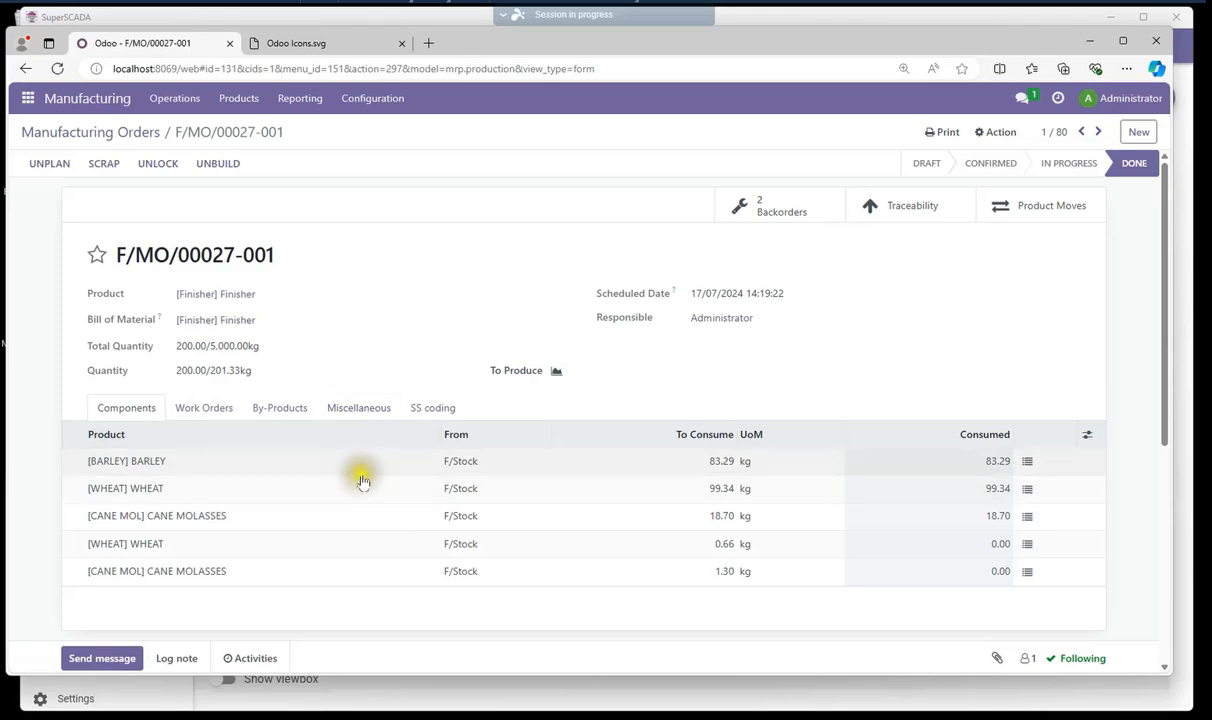
left_click(364, 477)
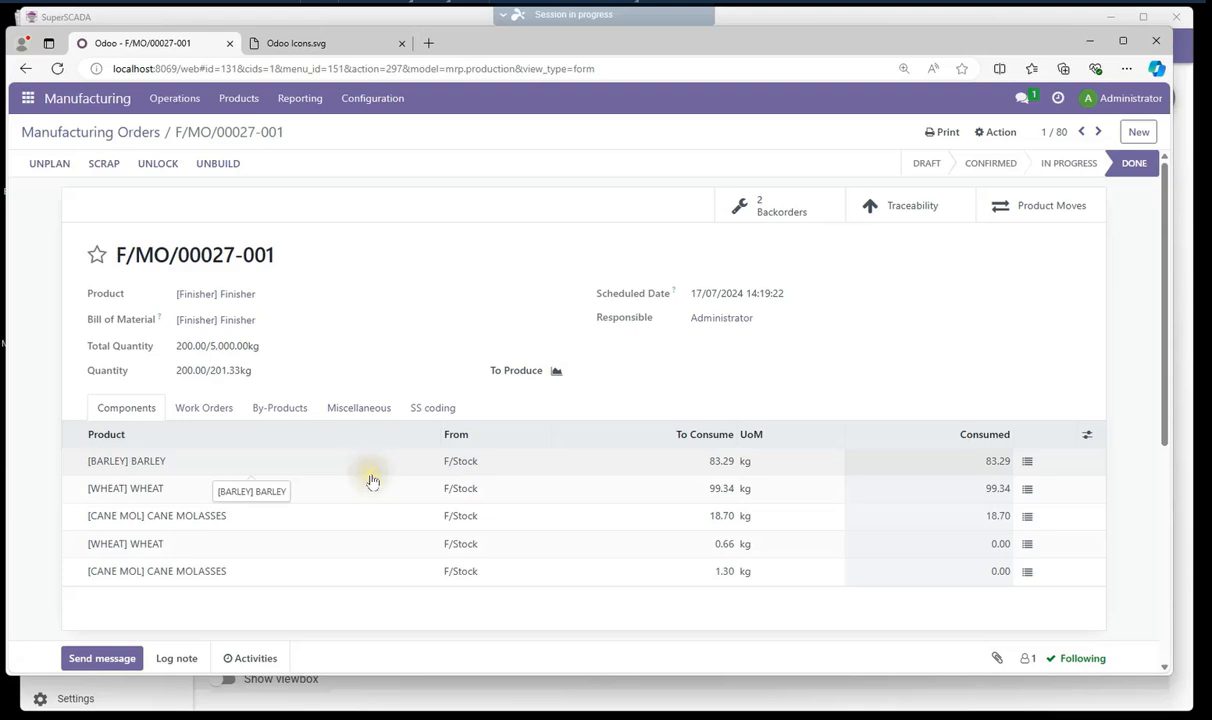
left_click(755, 719)
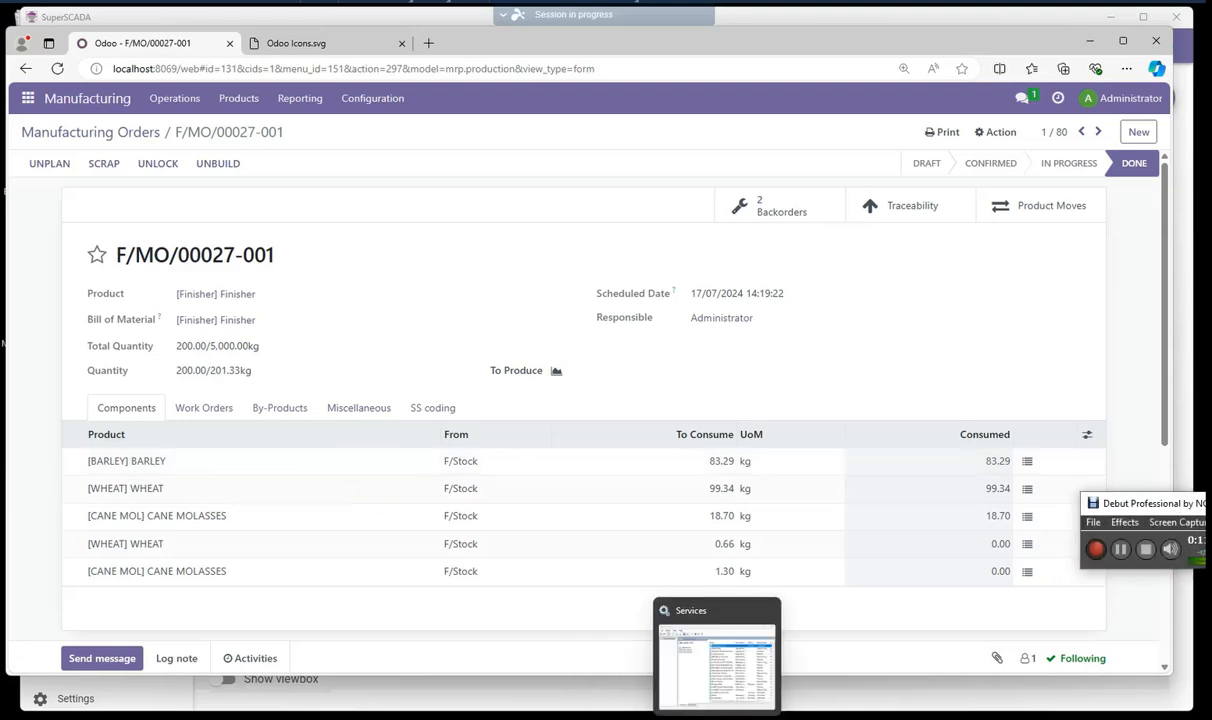